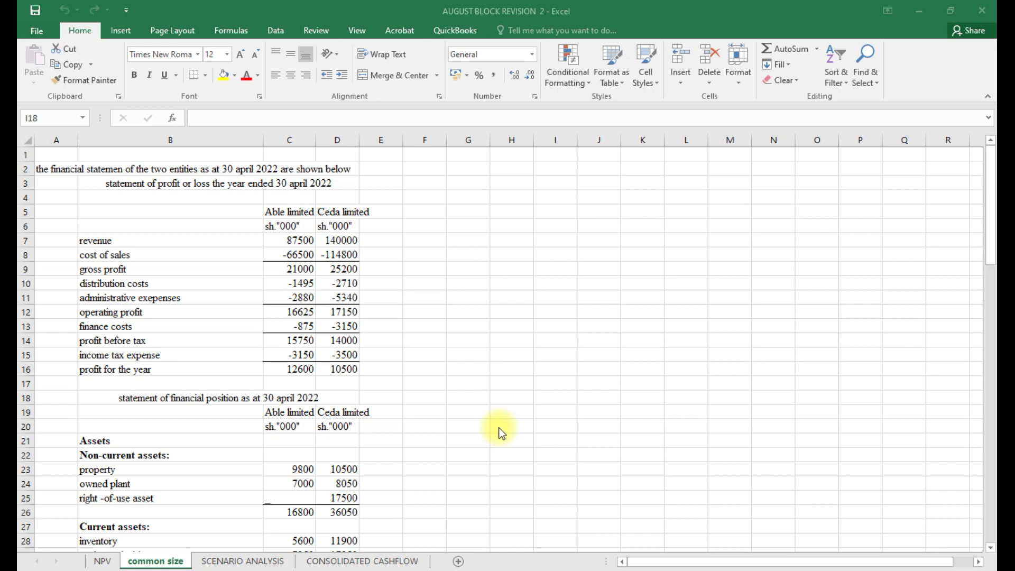
# Read through the two companies' financial statements, the required tasks and the common size notes down to the limitations.
pyautogui.scroll(-7, 501, 433)
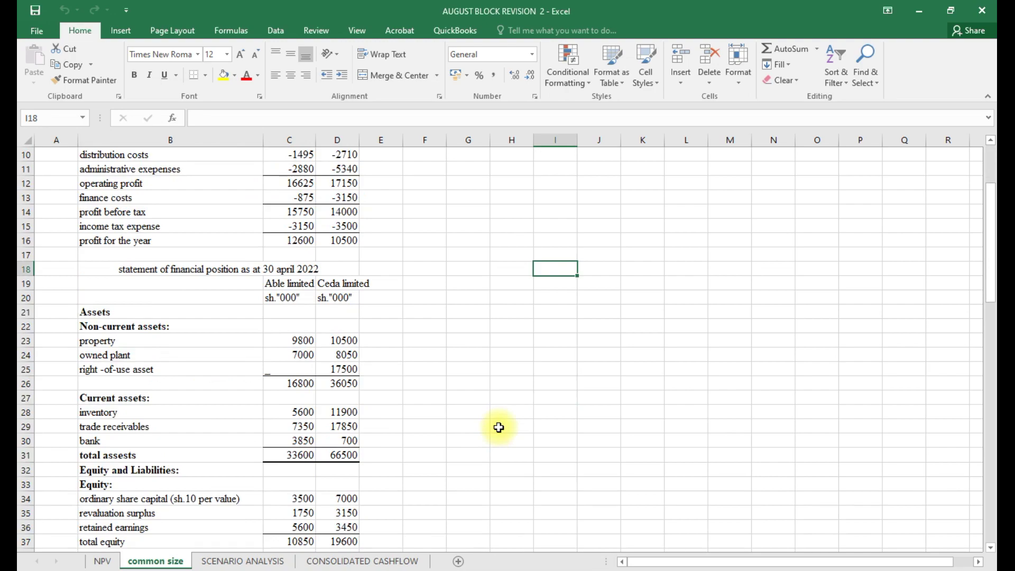
pyautogui.scroll(-8, 498, 427)
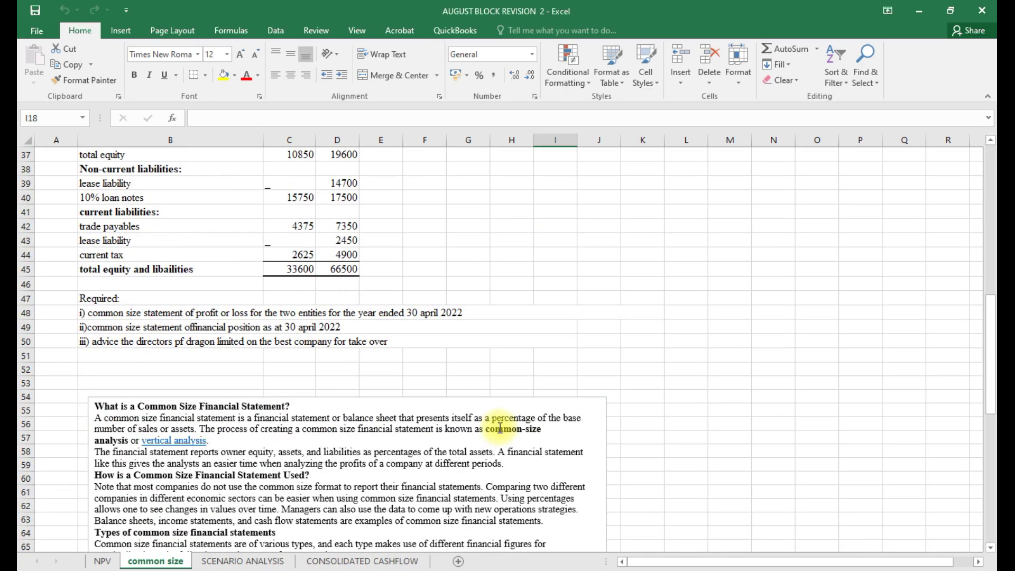
pyautogui.scroll(-2, 500, 427)
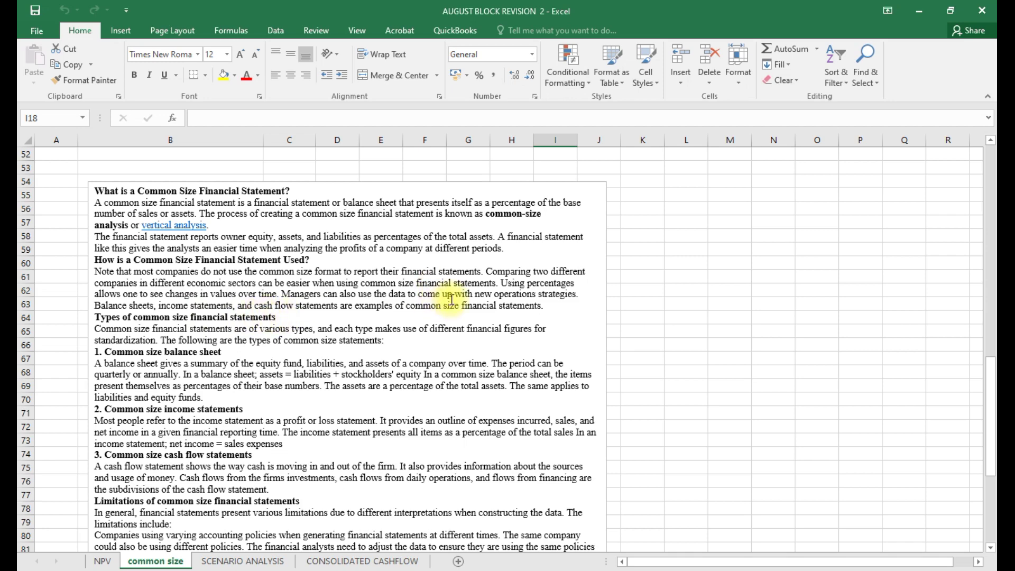
pyautogui.scroll(-1, 376, 335)
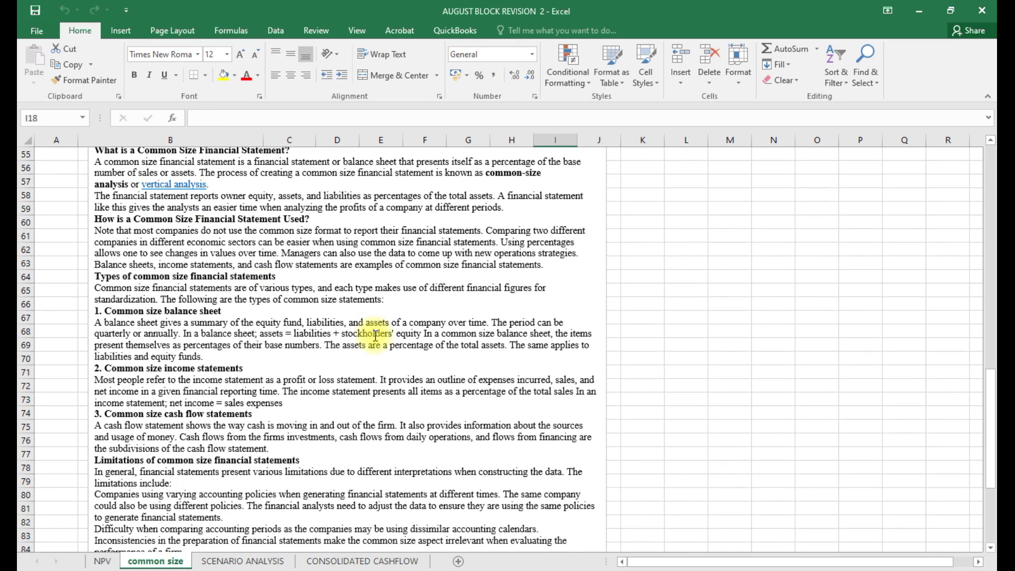
pyautogui.scroll(2, 375, 335)
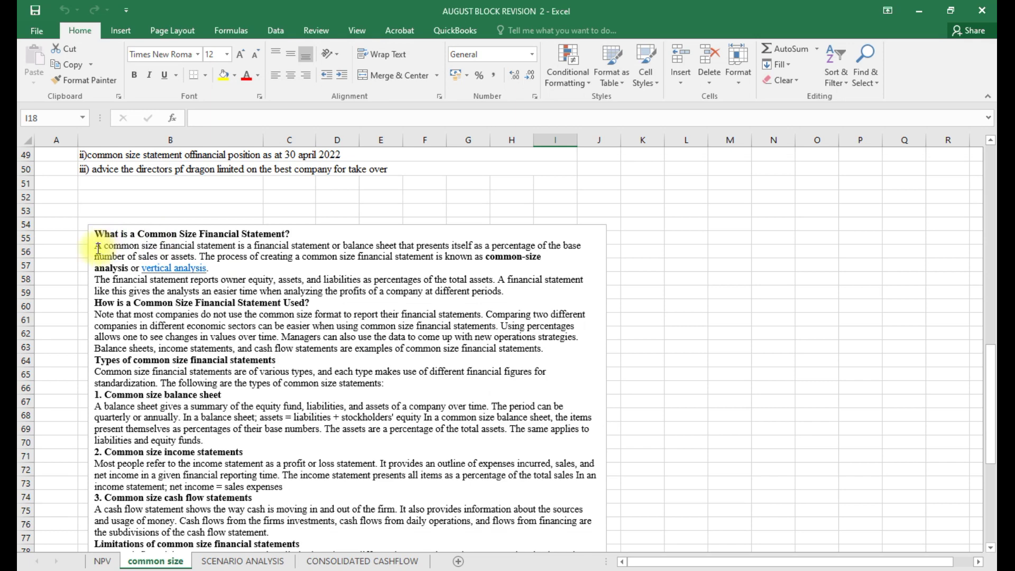
pyautogui.moveTo(96, 237); pyautogui.dragTo(233, 404)
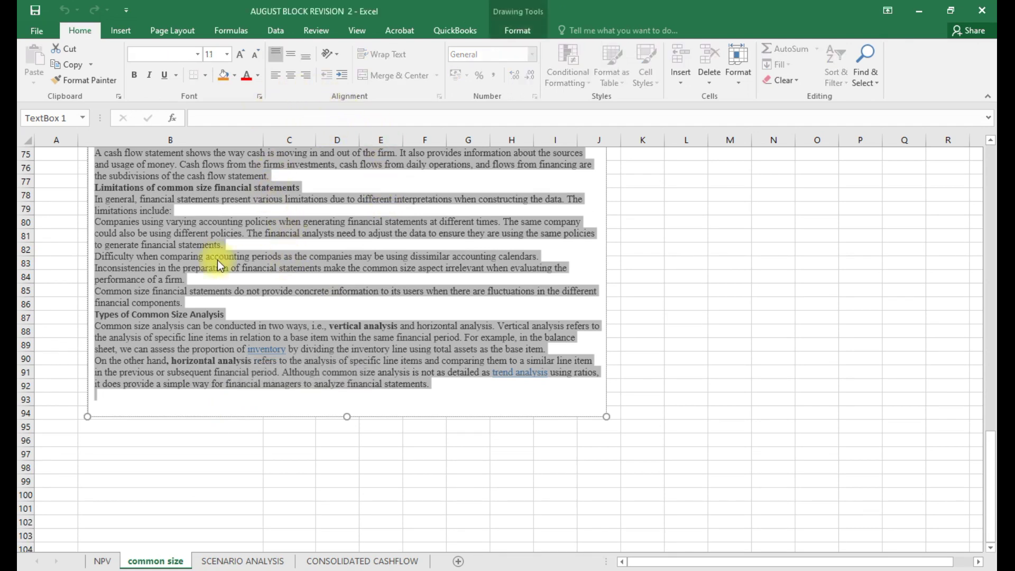
pyautogui.scroll(1, 217, 260)
pyautogui.click(227, 276)
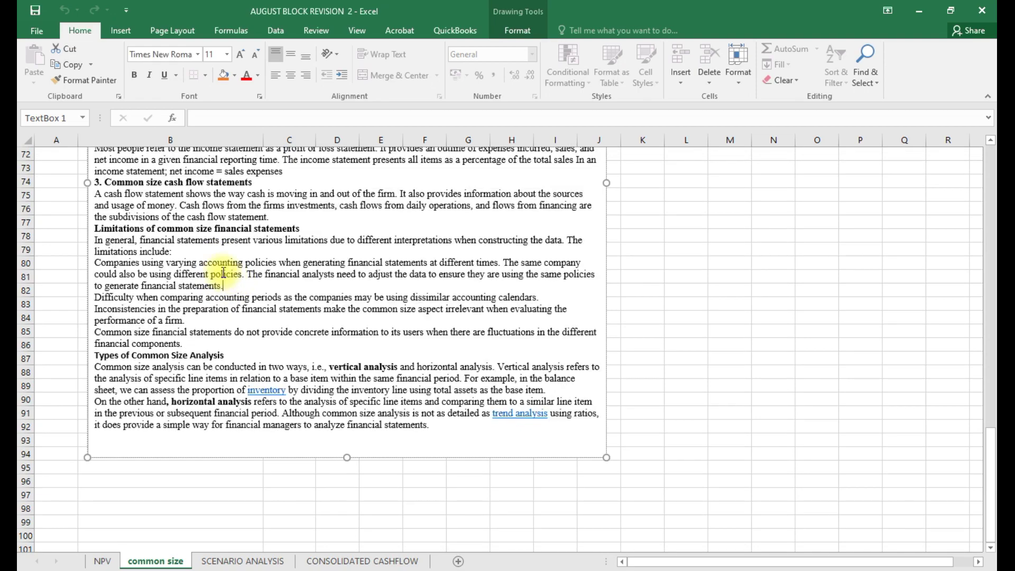
pyautogui.scroll(7, 330, 257)
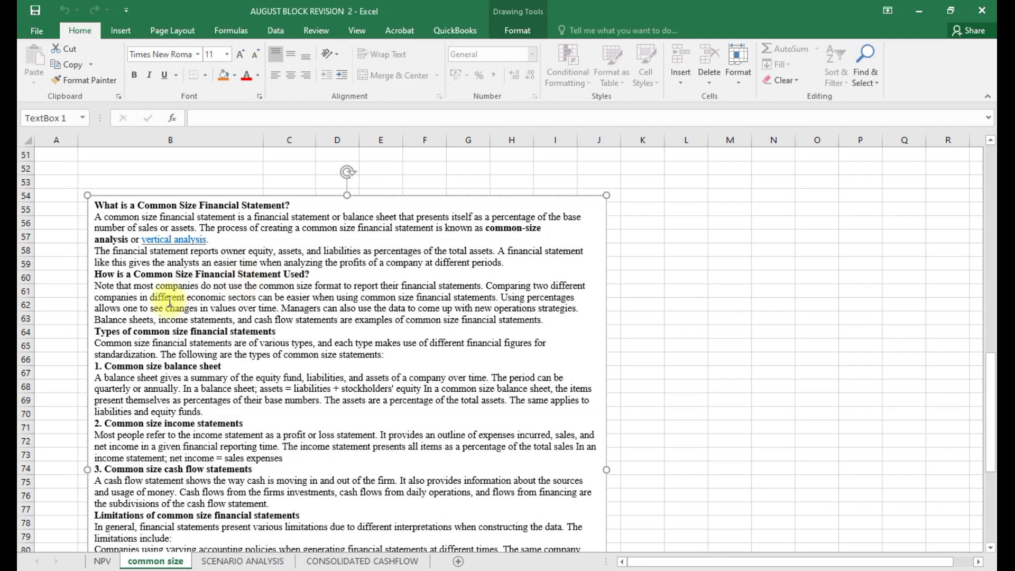
pyautogui.scroll(-1, 152, 364)
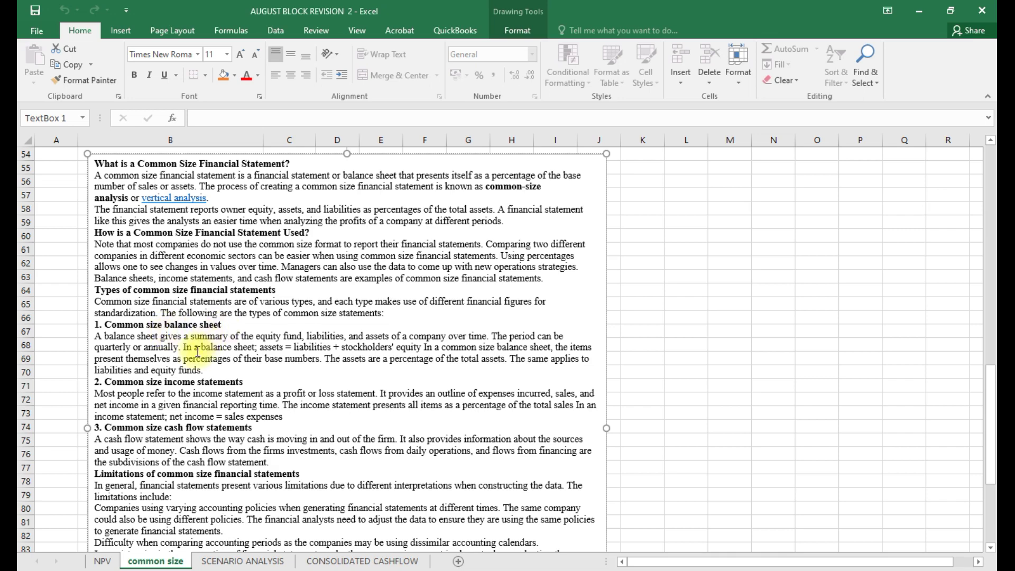
pyautogui.scroll(-1, 310, 394)
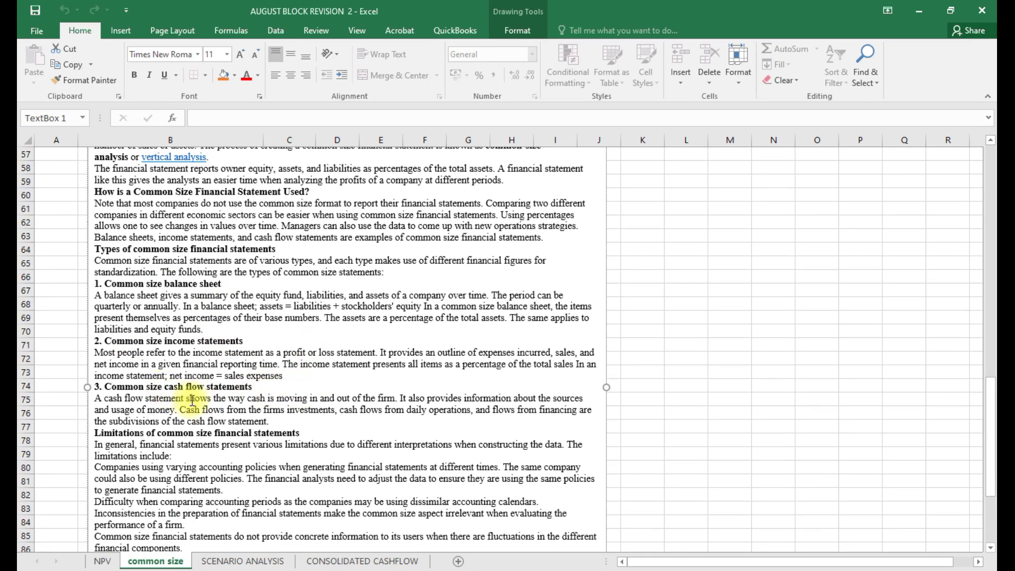
pyautogui.scroll(-1, 192, 400)
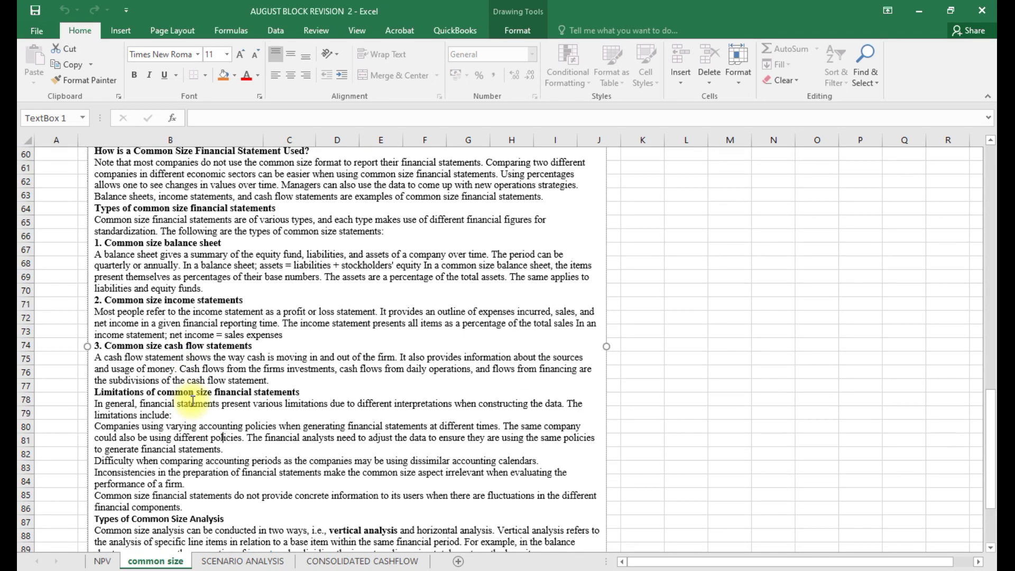
pyautogui.scroll(-1, 192, 400)
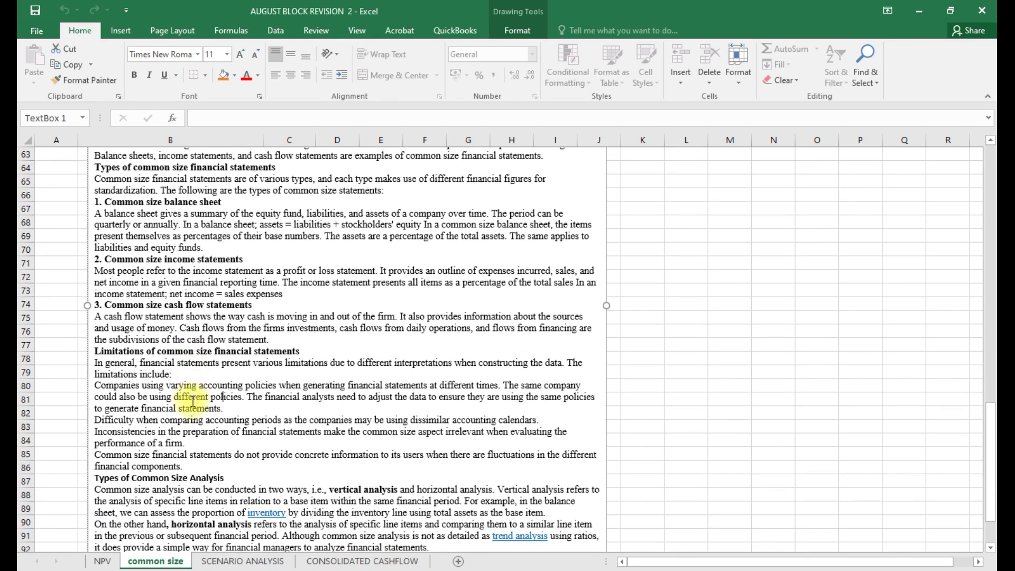
pyautogui.scroll(-1, 192, 400)
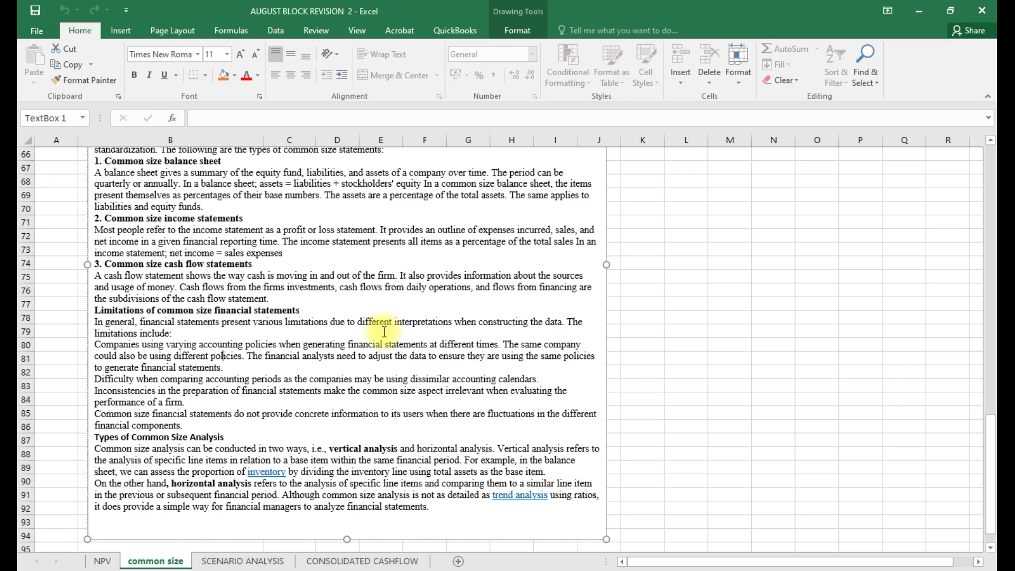
# Number the limitations in the notes text box: 1. before Companies using varying policies, 2. before Difficulty, 3. before Common size financial statements.
pyautogui.click(98, 345)
pyautogui.write('1.')
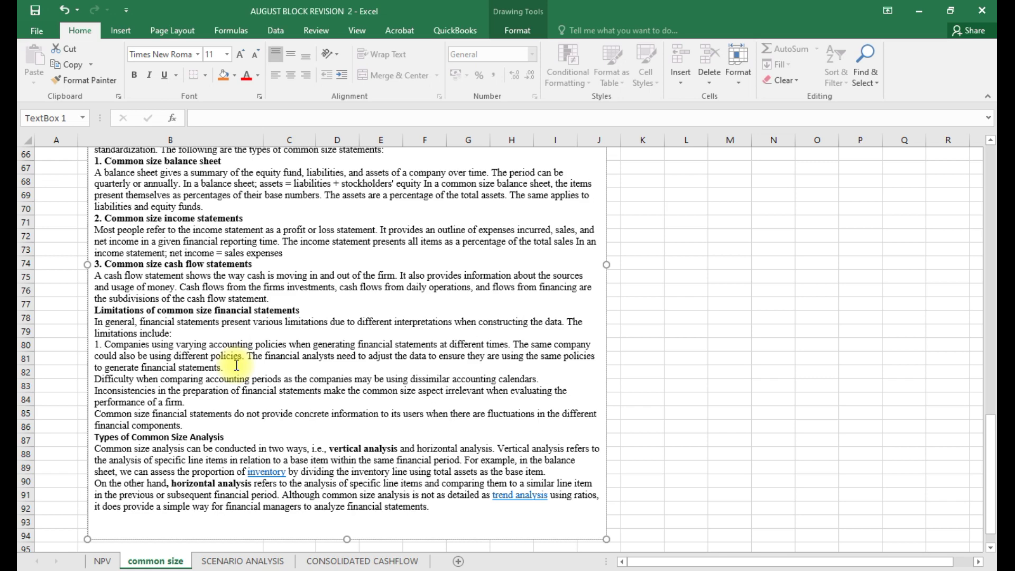
pyautogui.click(96, 379)
pyautogui.write('2.')
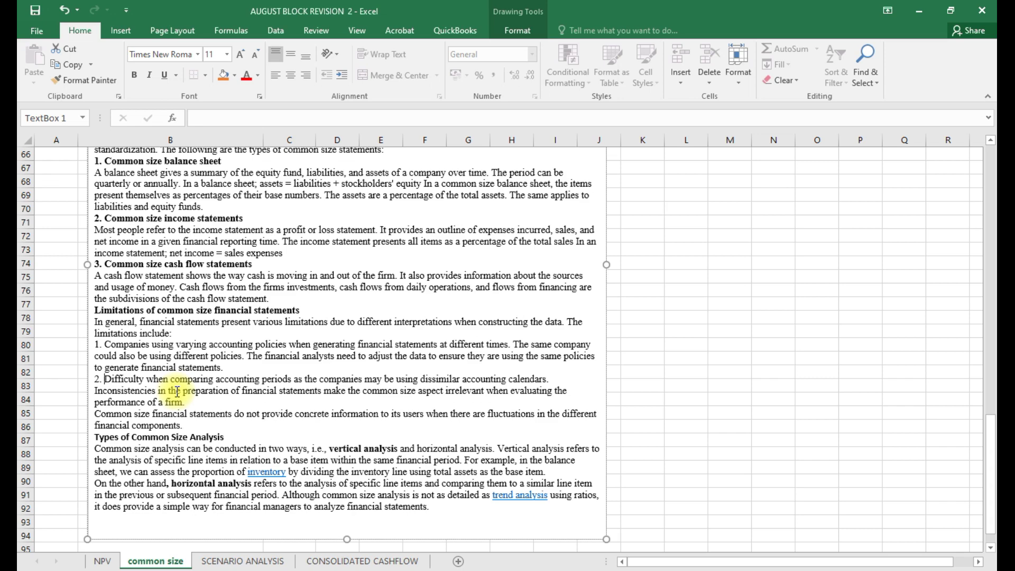
pyautogui.click(97, 414)
pyautogui.write('3.')
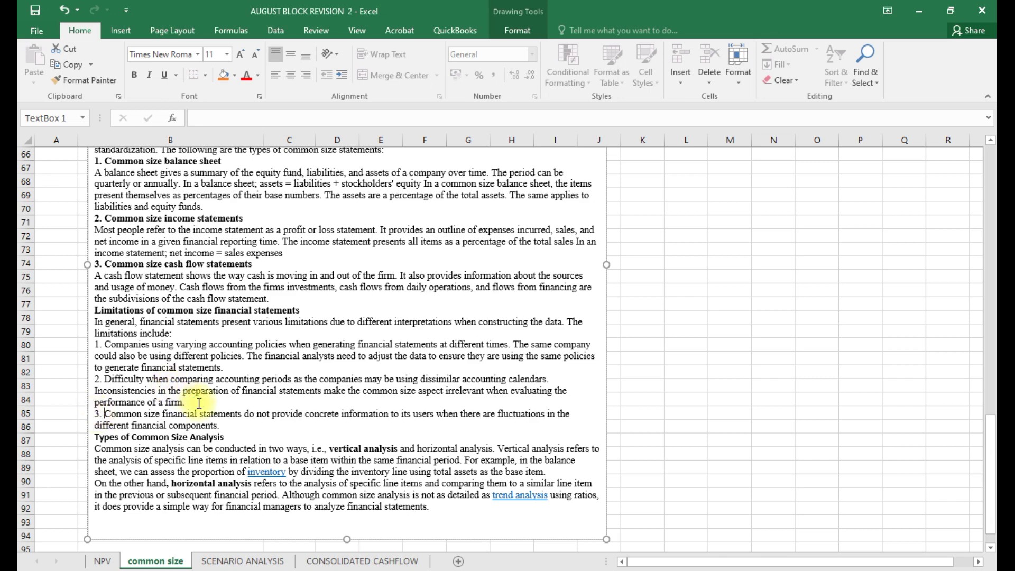
# Review the notes on types of common size analysis, then the profit or loss and financial position statements and the required tasks.
pyautogui.scroll(-2, 199, 402)
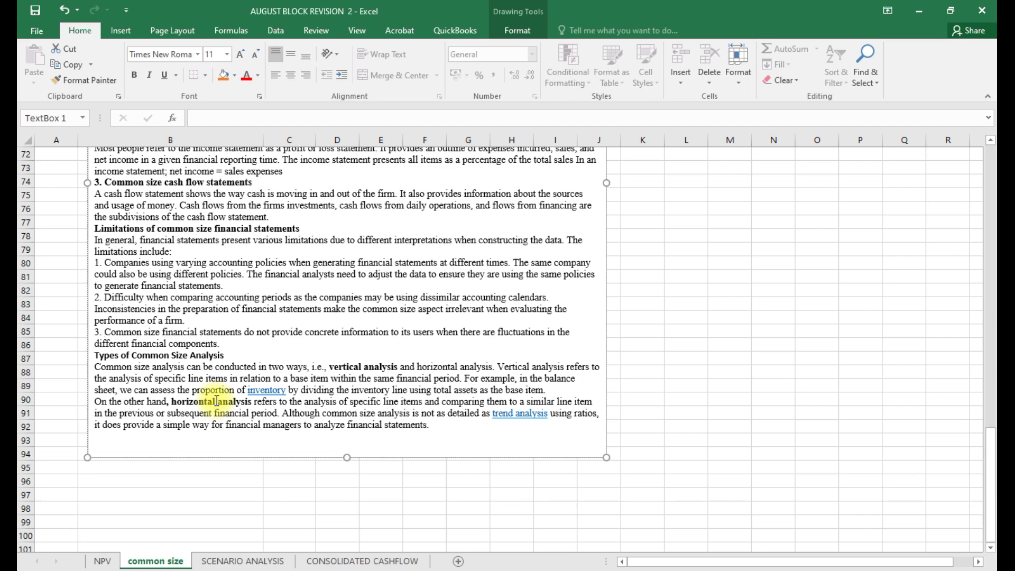
pyautogui.scroll(1, 216, 400)
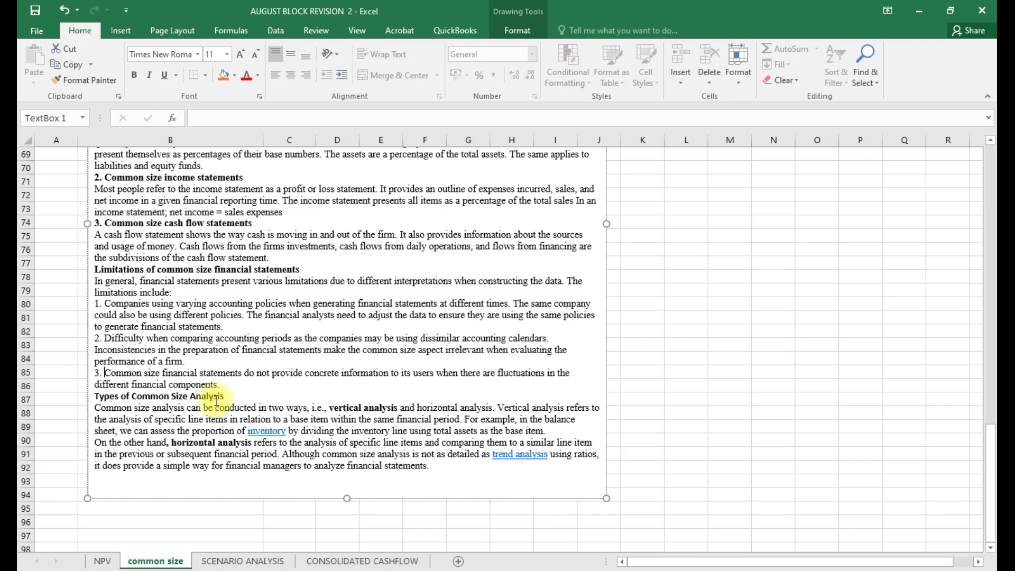
pyautogui.scroll(2, 216, 401)
pyautogui.scroll(-1, 216, 400)
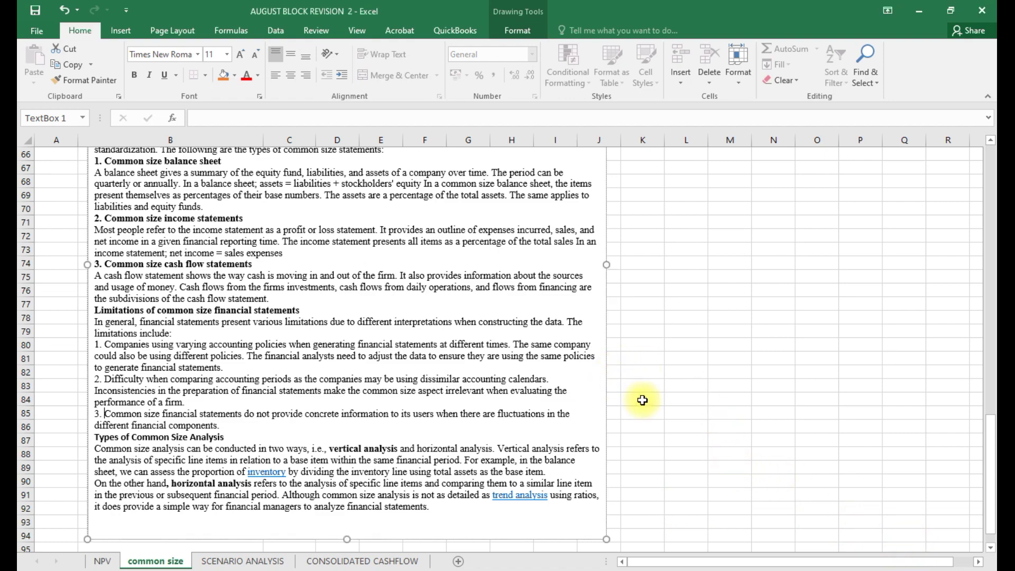
pyautogui.scroll(2, 642, 400)
pyautogui.scroll(13, 642, 400)
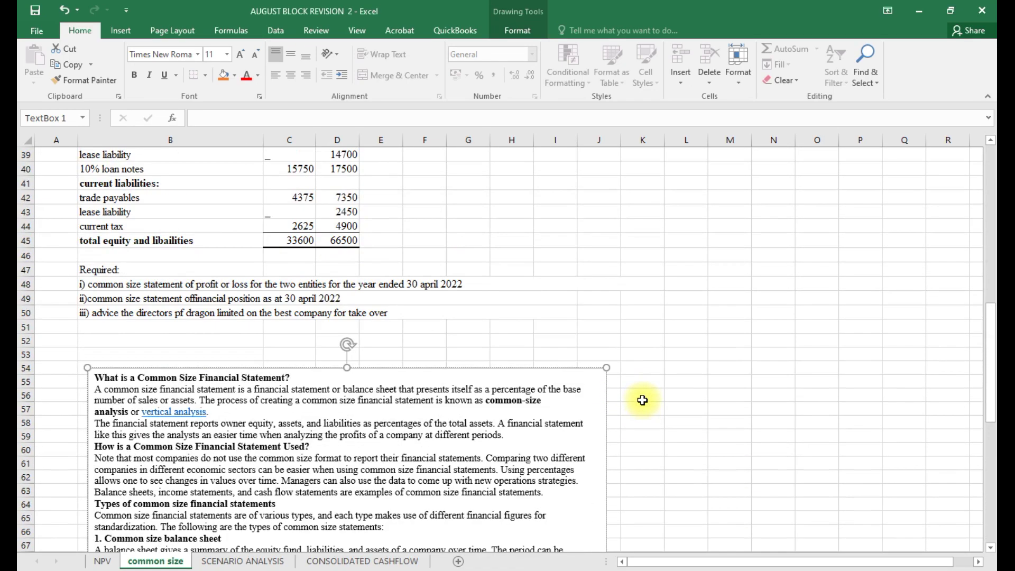
pyautogui.scroll(7, 642, 400)
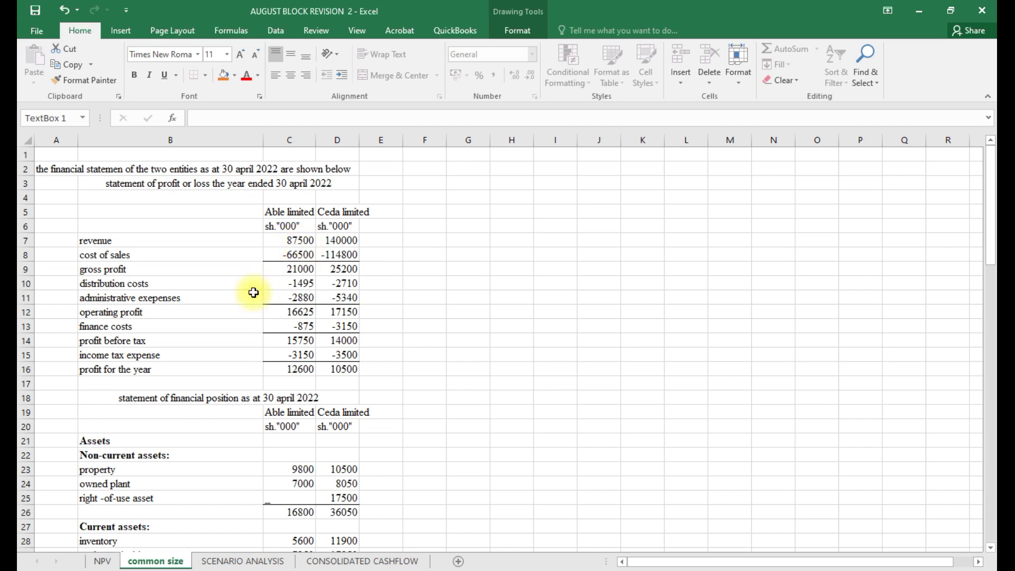
pyautogui.scroll(-2, 254, 292)
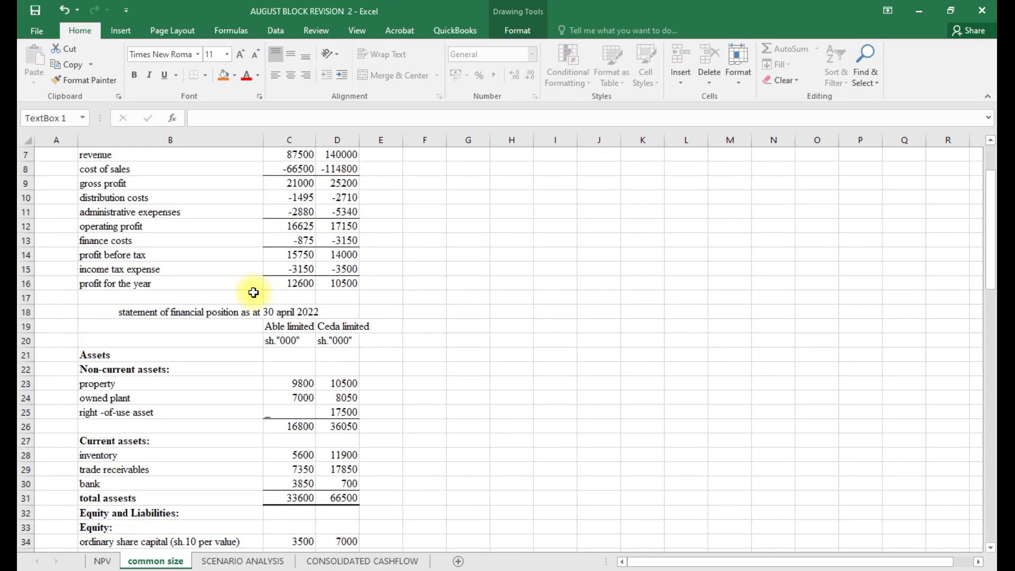
pyautogui.scroll(-1, 253, 293)
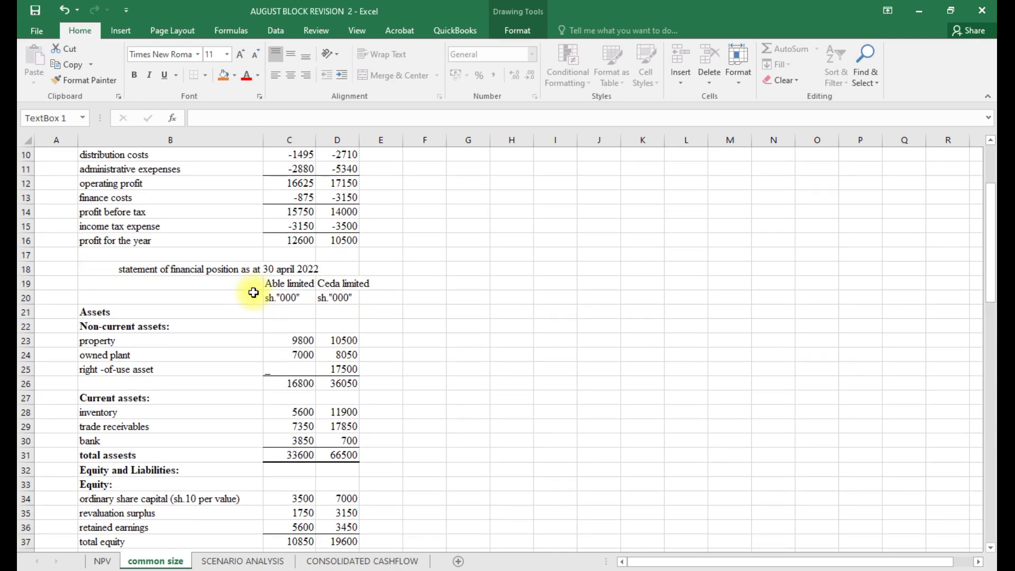
pyautogui.scroll(-1, 253, 293)
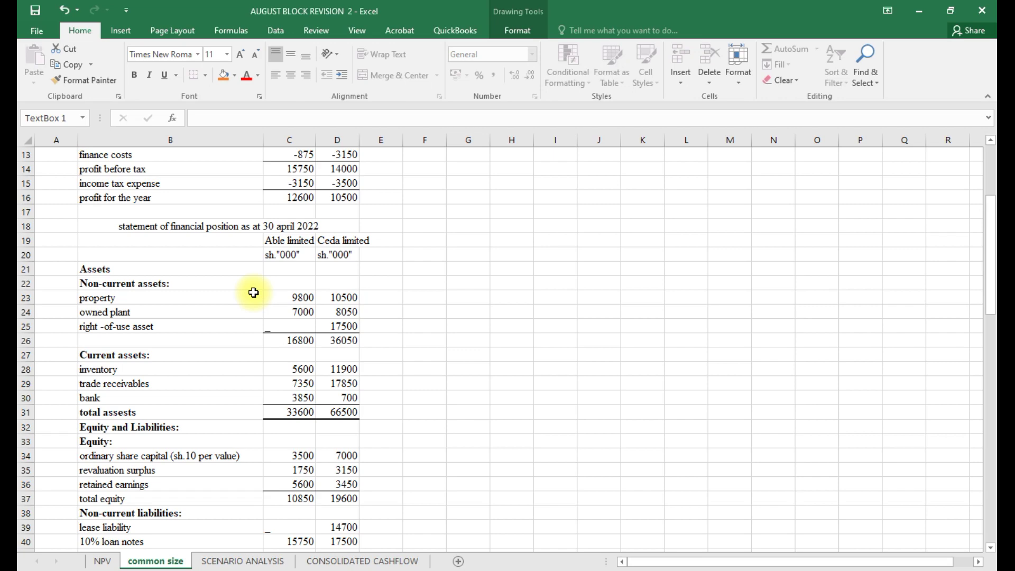
pyautogui.scroll(-5, 253, 292)
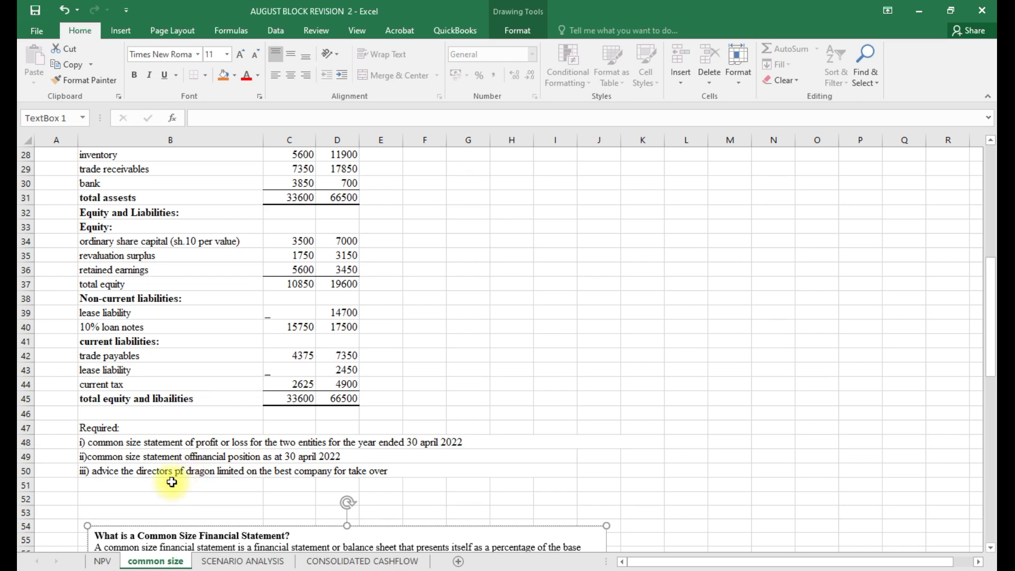
pyautogui.scroll(5, 171, 482)
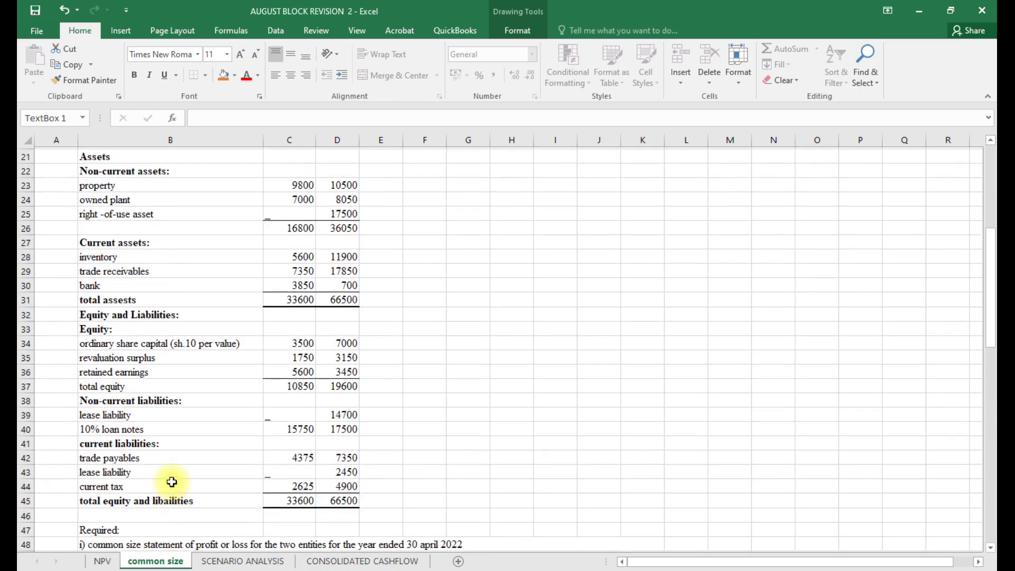
pyautogui.scroll(3, 171, 482)
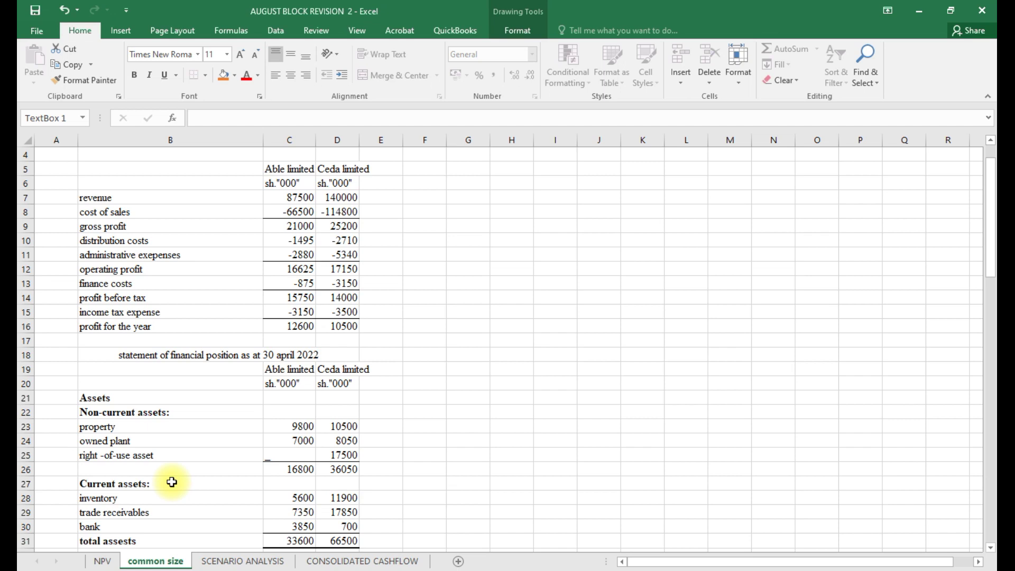
pyautogui.scroll(1, 172, 482)
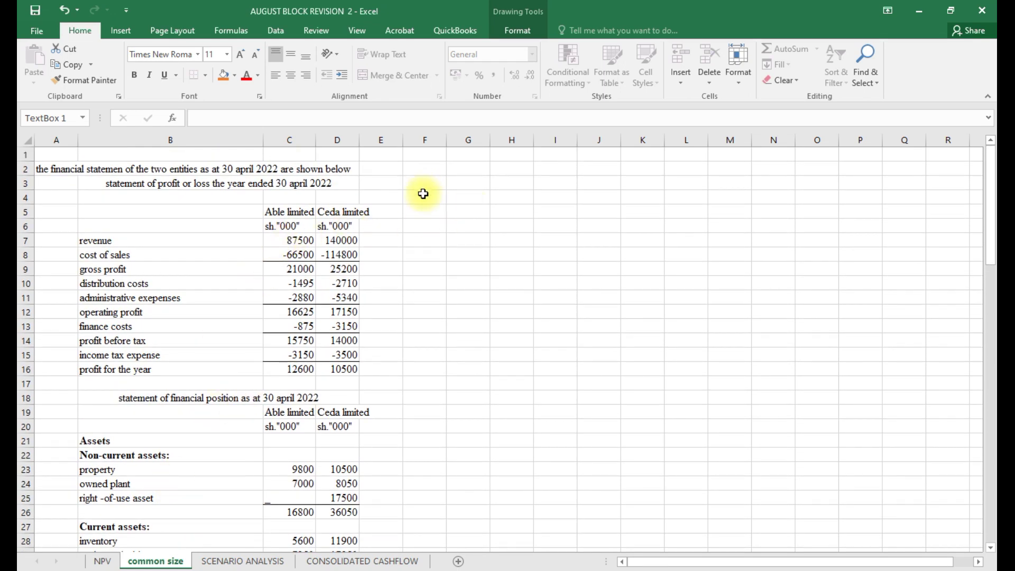
# Enter the heading "common size statement of prif or loss" in F3 and link Able limited and Ceda limited headings into widened columns F5:G5.
pyautogui.click(438, 183)
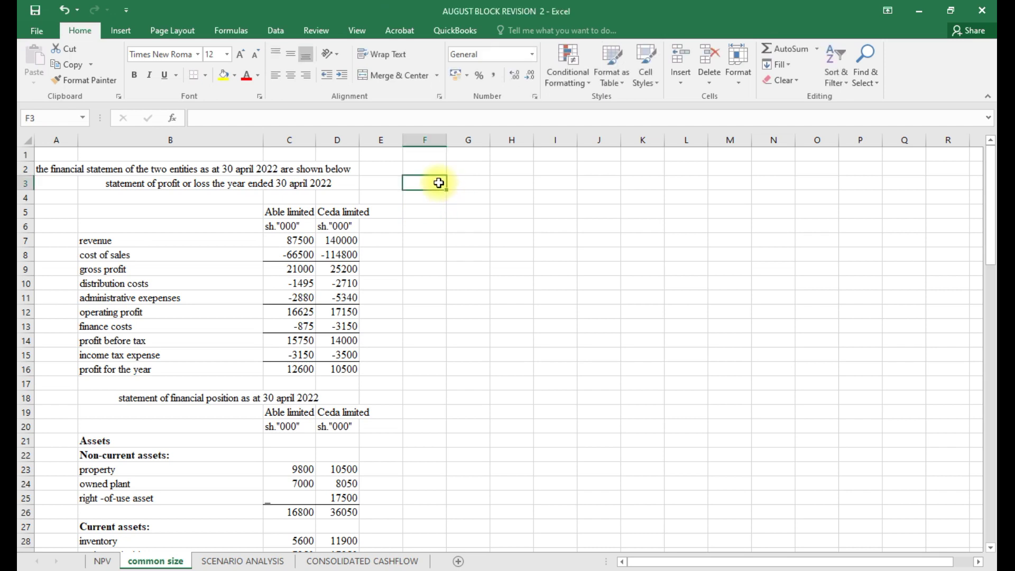
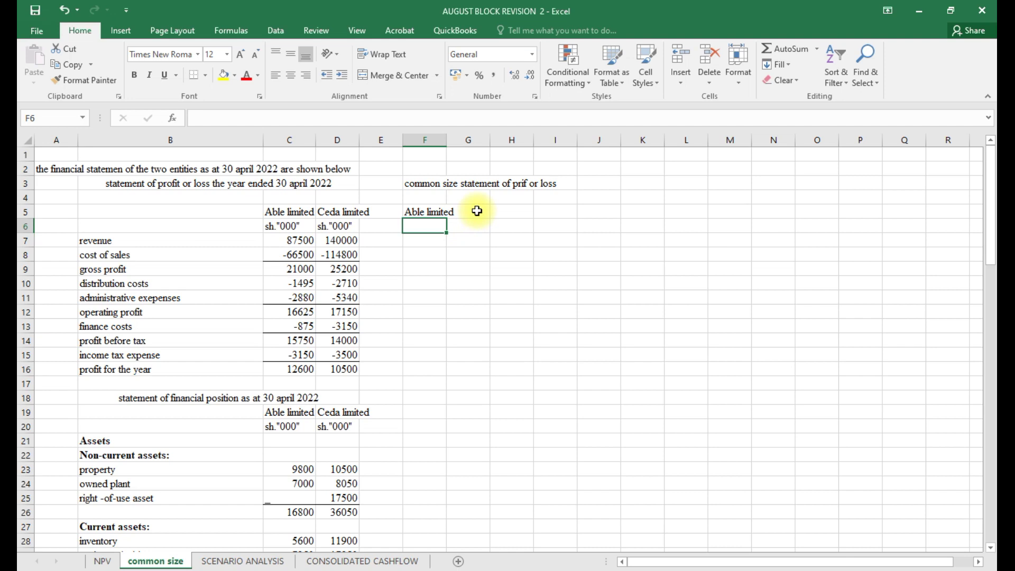
pyautogui.click(477, 211)
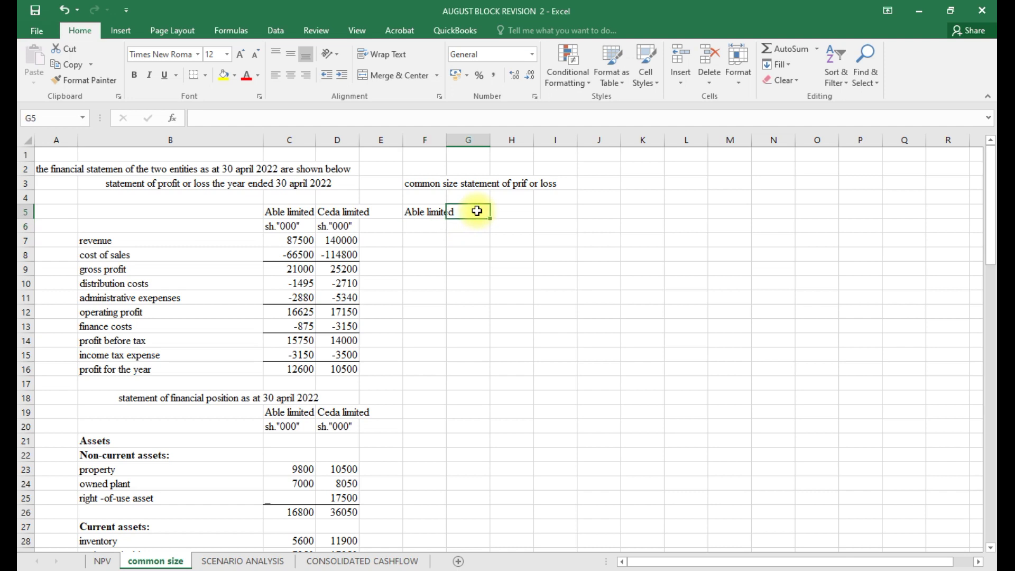
pyautogui.write('=')
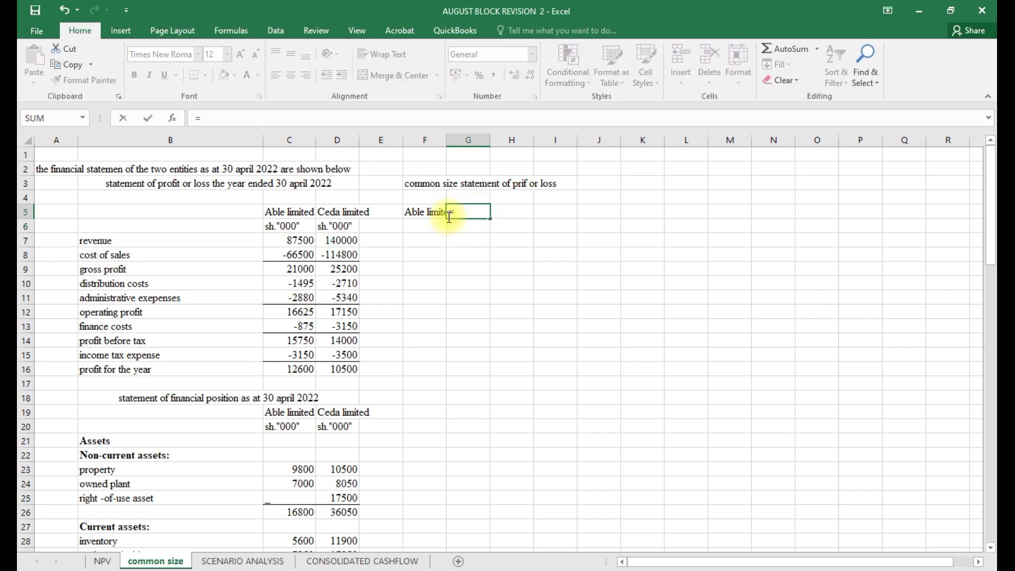
pyautogui.click(331, 212)
pyautogui.press('Return')
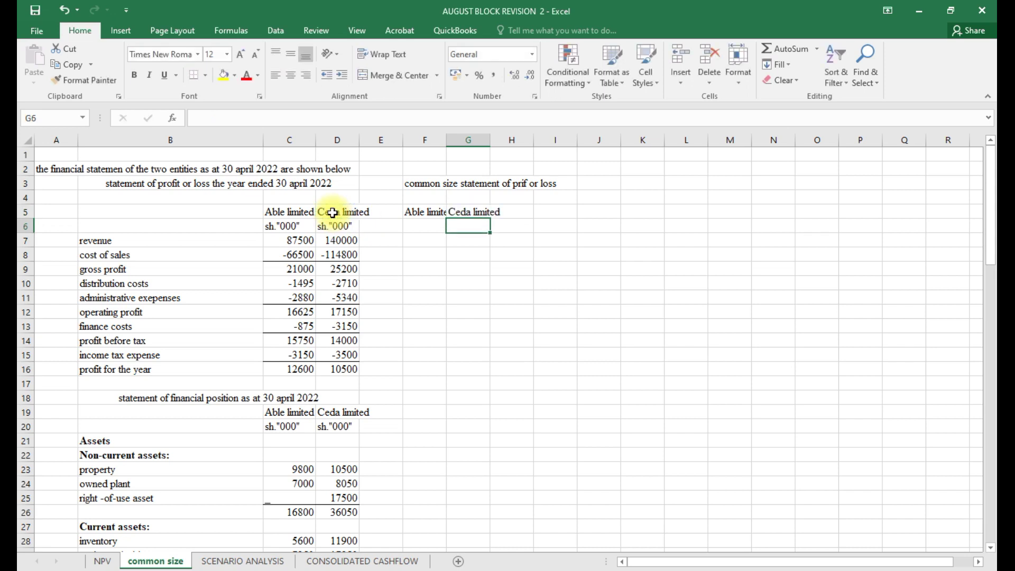
pyautogui.moveTo(447, 140); pyautogui.dragTo(518, 139)
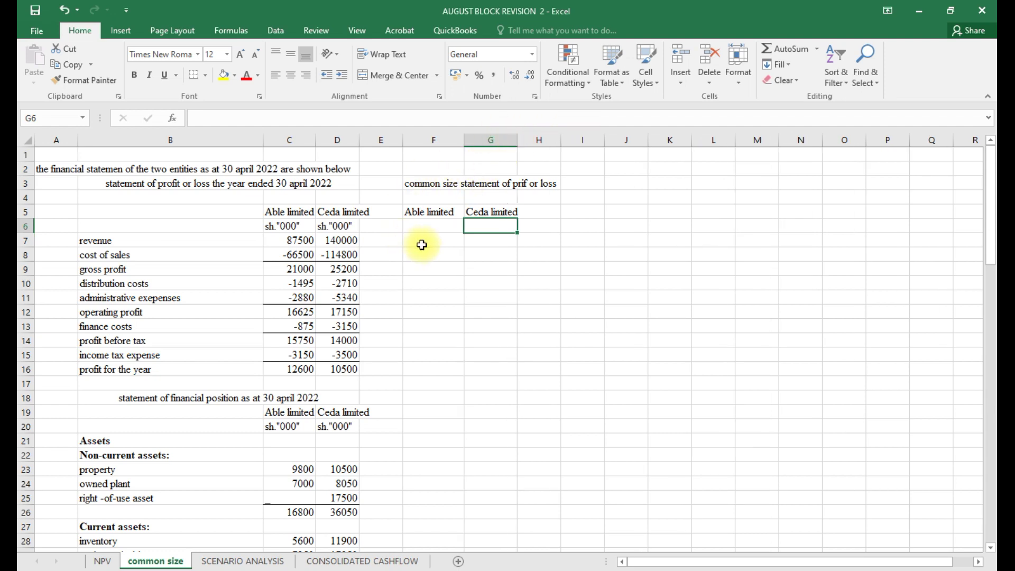
# Calculate Able limited's revenue as a share of itself in F7 with =C7/C7 and format the cell as a percentage.
pyautogui.click(428, 240)
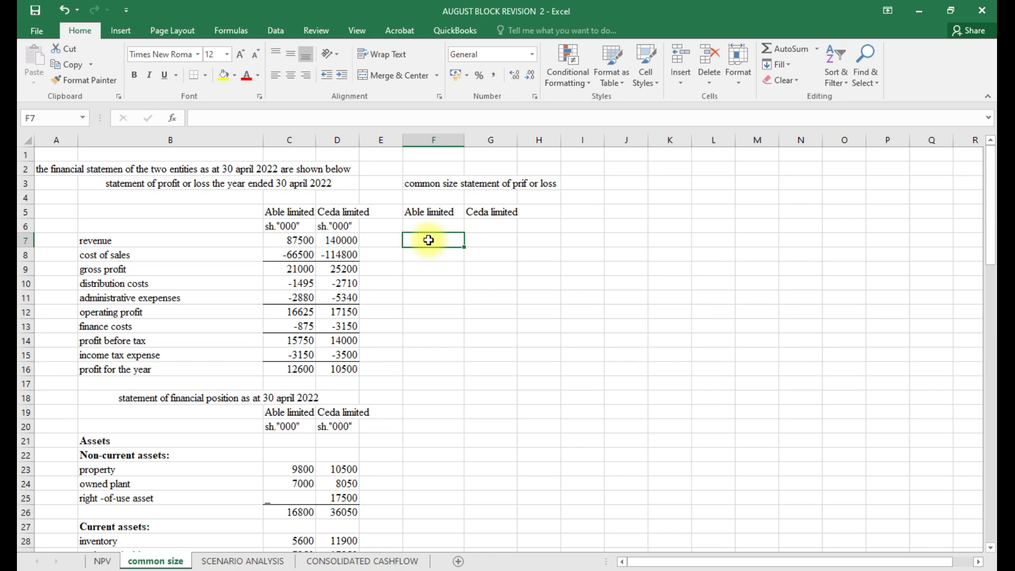
pyautogui.write('=')
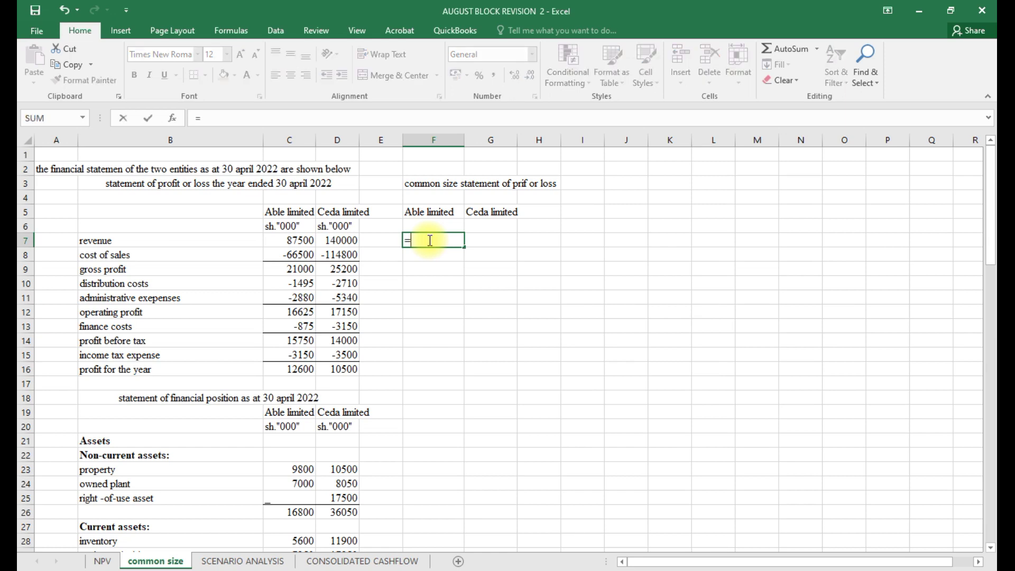
pyautogui.click(305, 241)
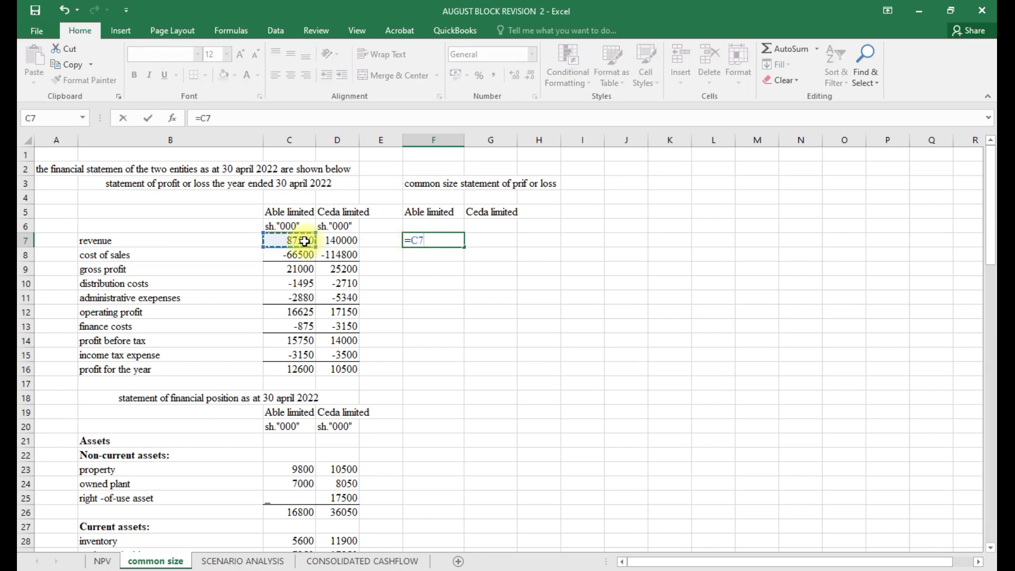
pyautogui.write('/')
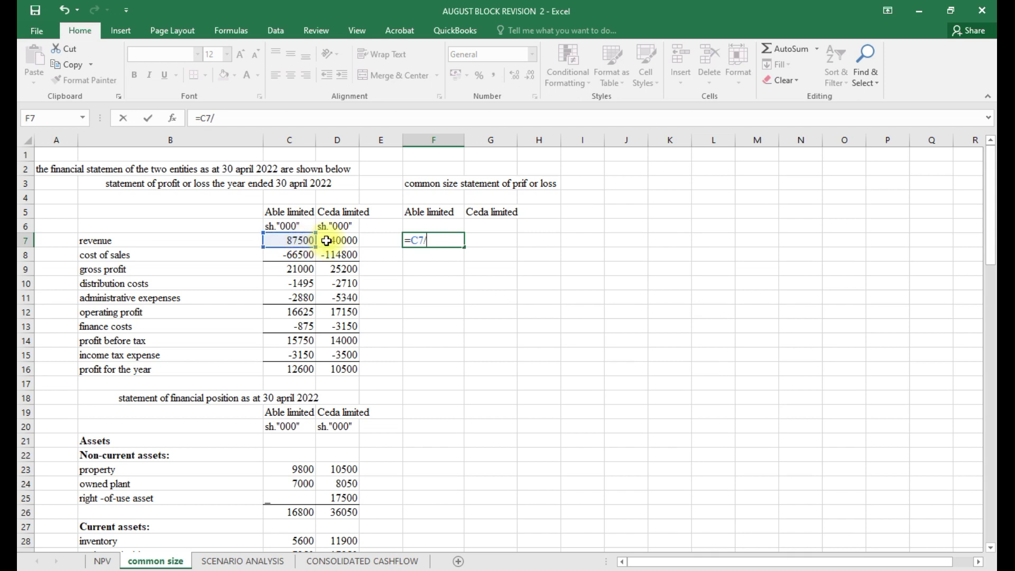
pyautogui.click(289, 243)
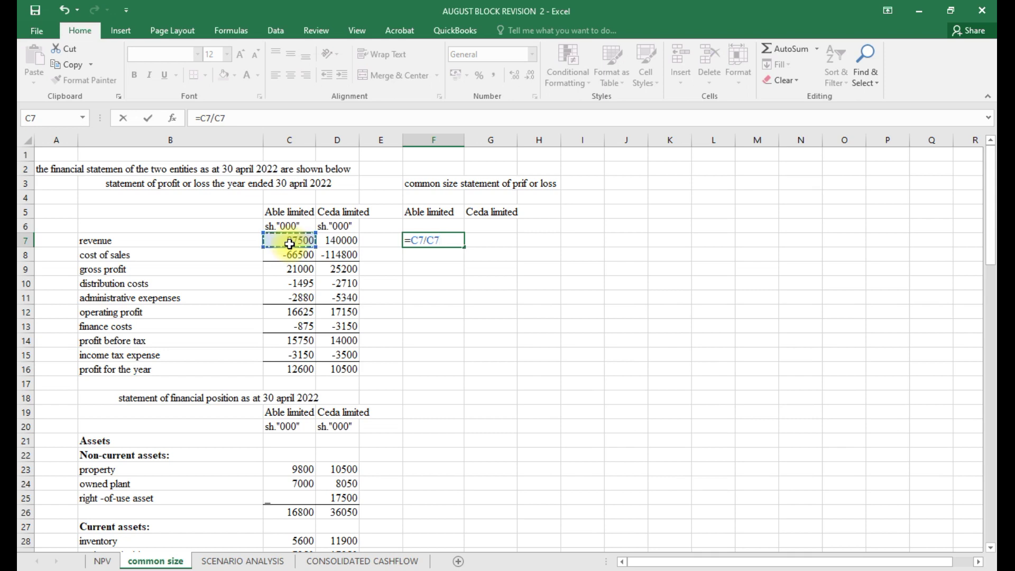
pyautogui.press('Return')
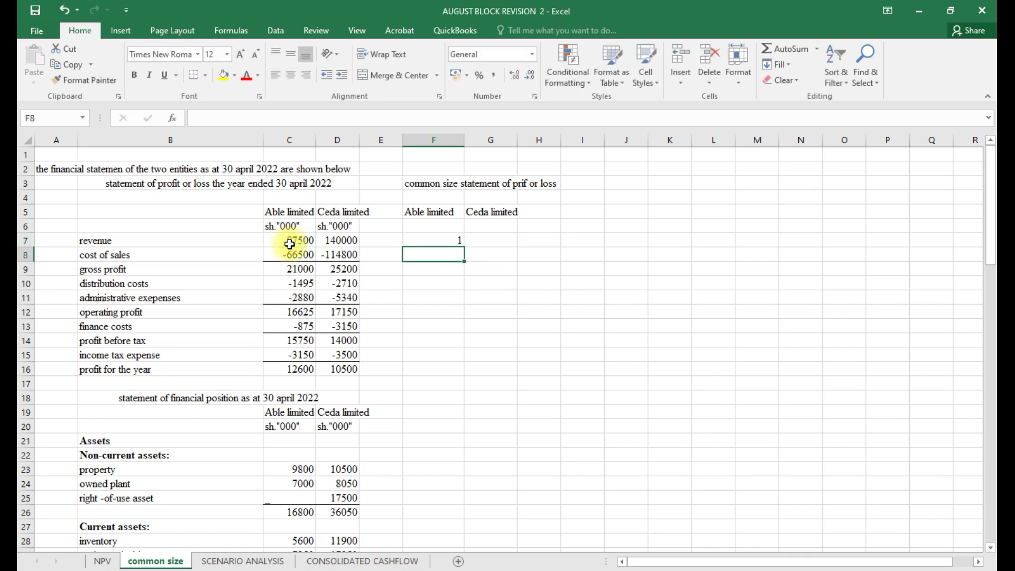
pyautogui.click(430, 242)
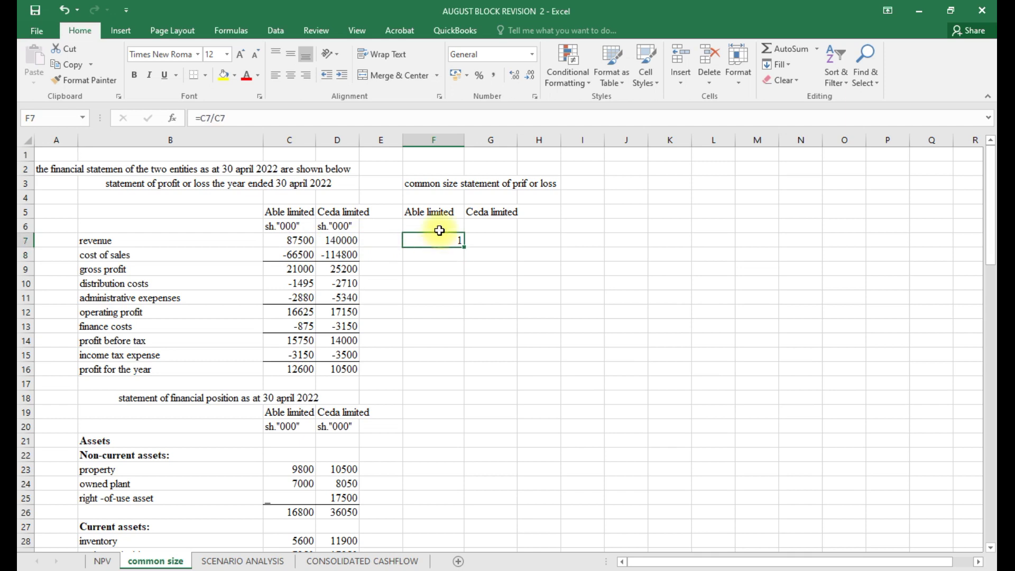
pyautogui.click(479, 77)
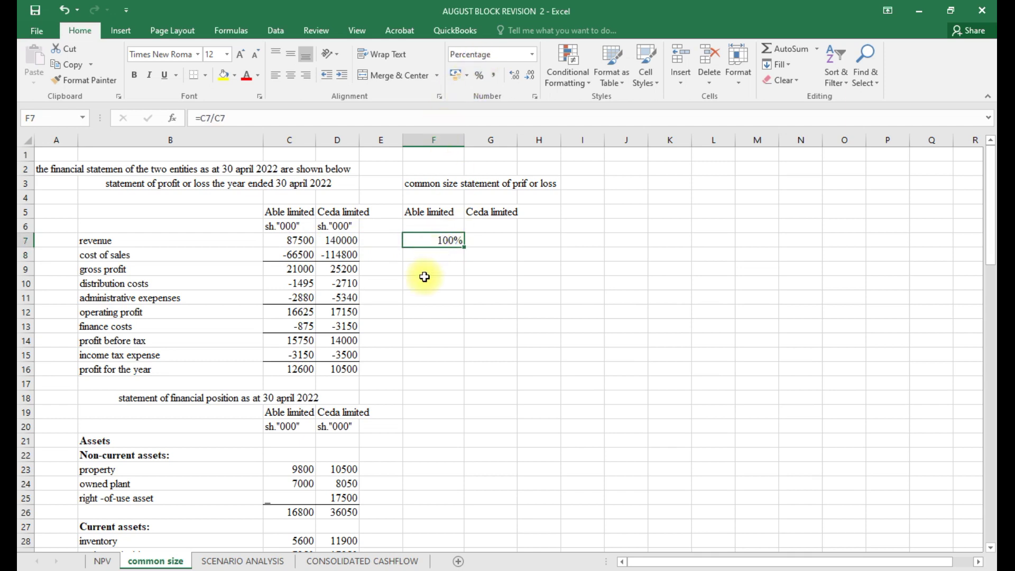
# Enter Able limited's cost of sales share of revenue in F8 as =C8/$C$7, with the revenue reference absolute.
pyautogui.click(449, 255)
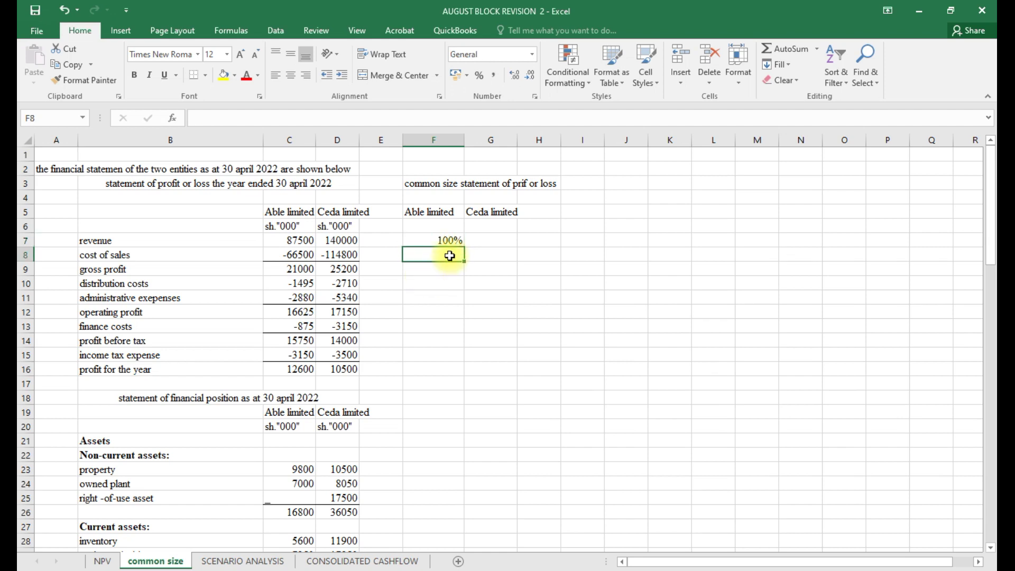
pyautogui.write('=')
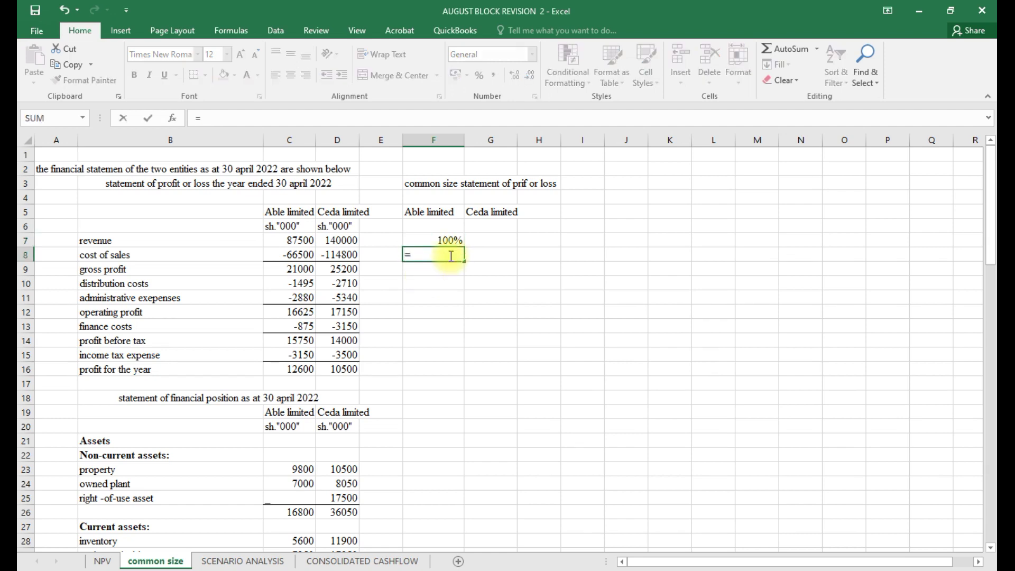
pyautogui.click(308, 255)
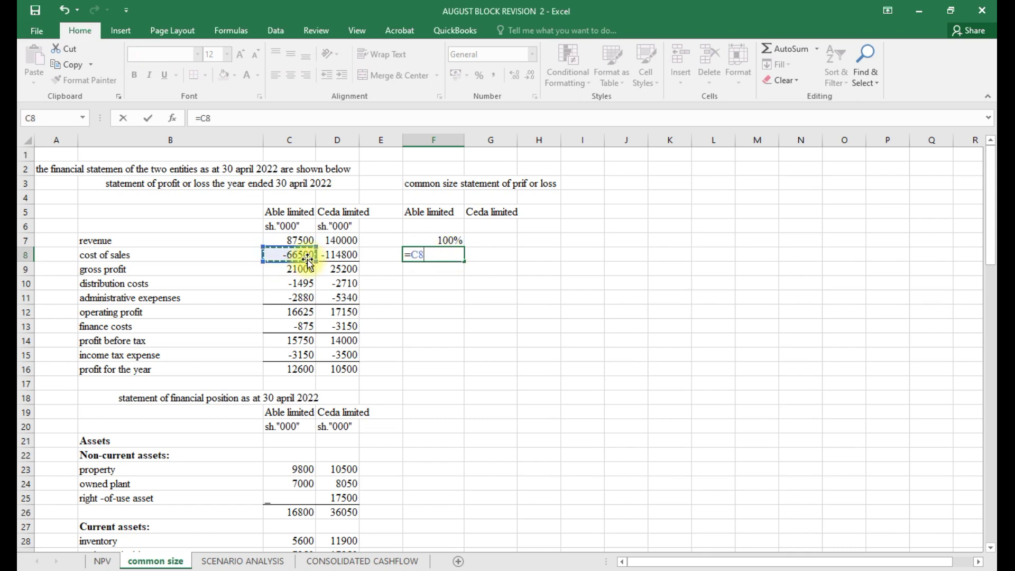
pyautogui.write('/')
pyautogui.click(304, 240)
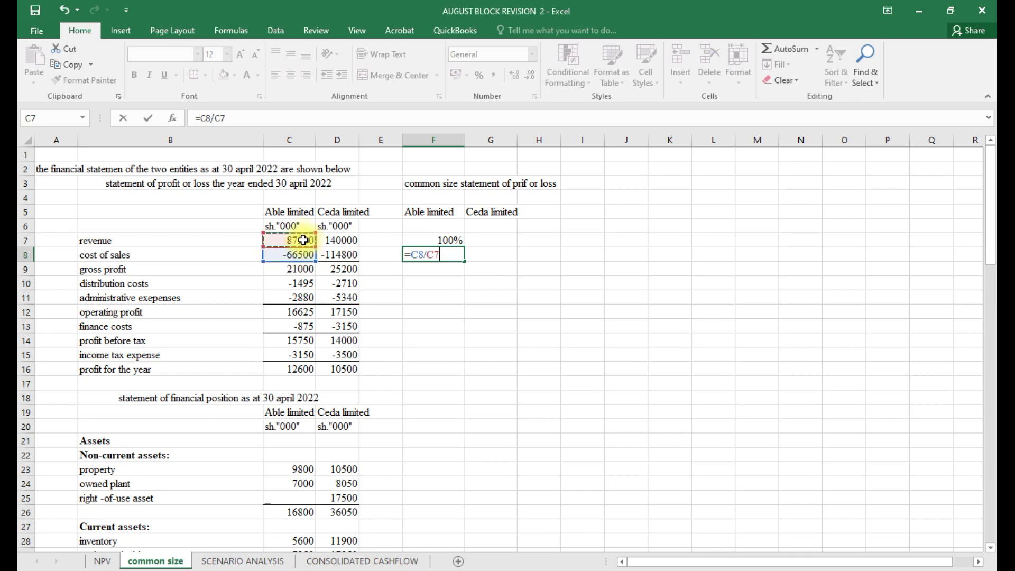
pyautogui.click(221, 119)
pyautogui.press('F4')
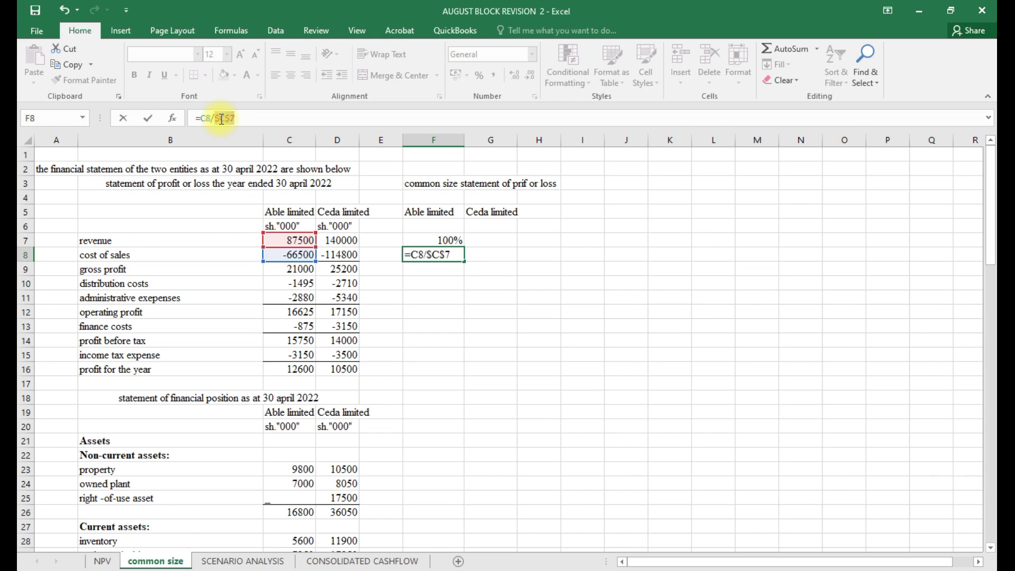
pyautogui.press('Return')
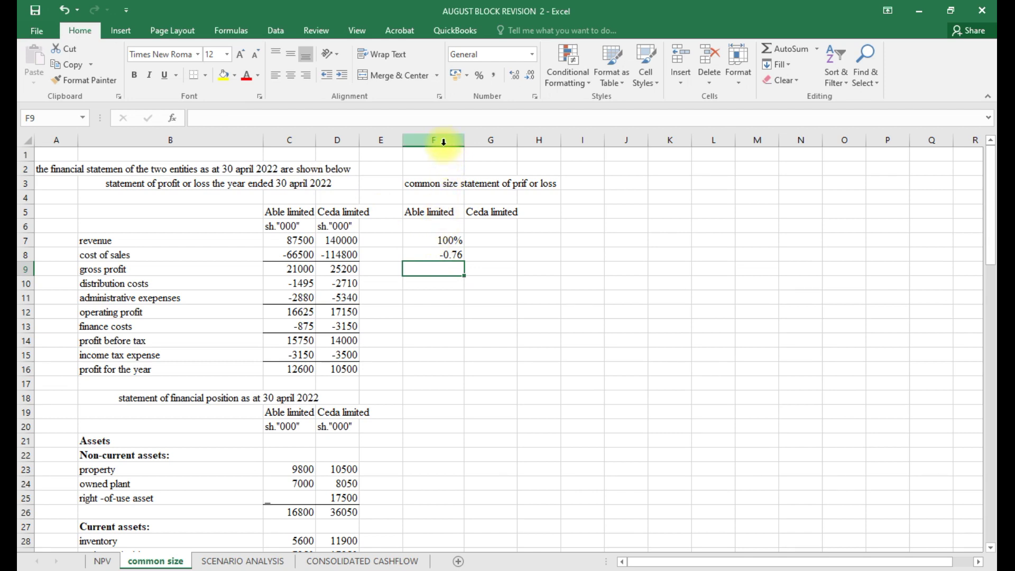
# Format the common size range F6:G16 as percentages.
pyautogui.moveTo(429, 228); pyautogui.dragTo(497, 372)
pyautogui.click(479, 77)
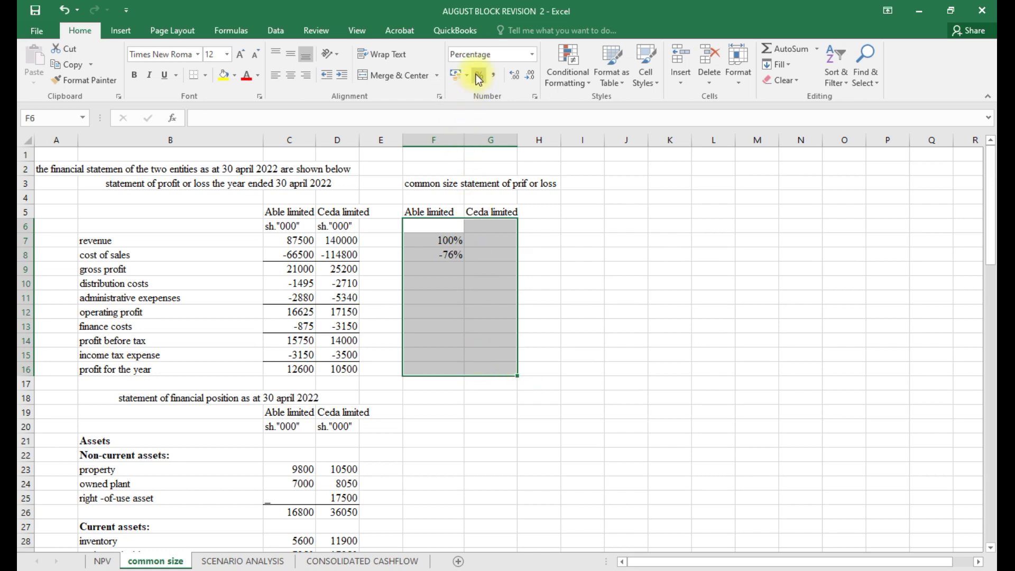
pyautogui.click(494, 312)
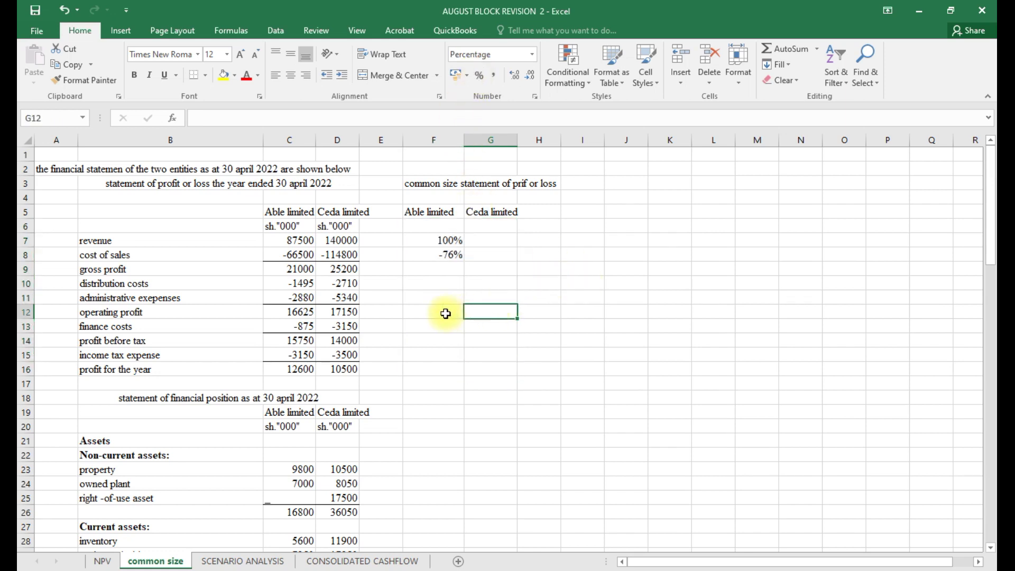
# Fill the F8 formula down to F16 for Able limited and start a formula in G7 for Ceda limited's revenue.
pyautogui.click(446, 255)
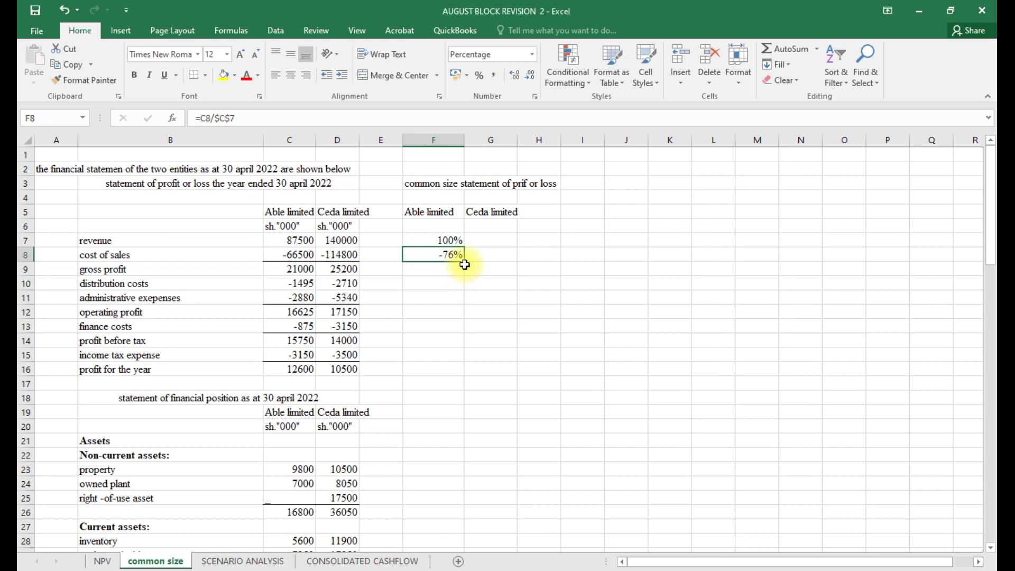
pyautogui.moveTo(463, 261); pyautogui.dragTo(457, 374)
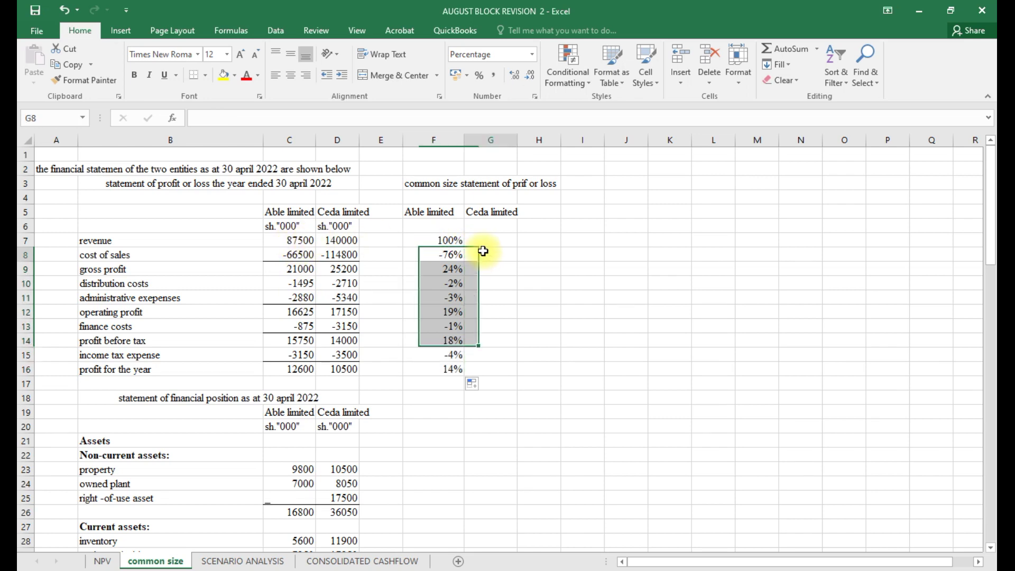
pyautogui.click(483, 251)
pyautogui.click(448, 254)
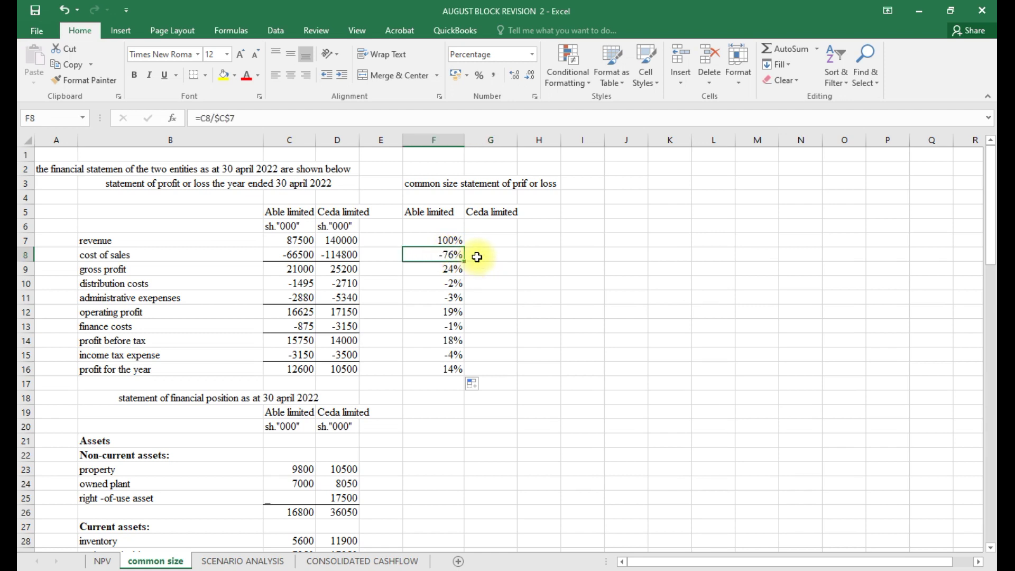
pyautogui.click(489, 239)
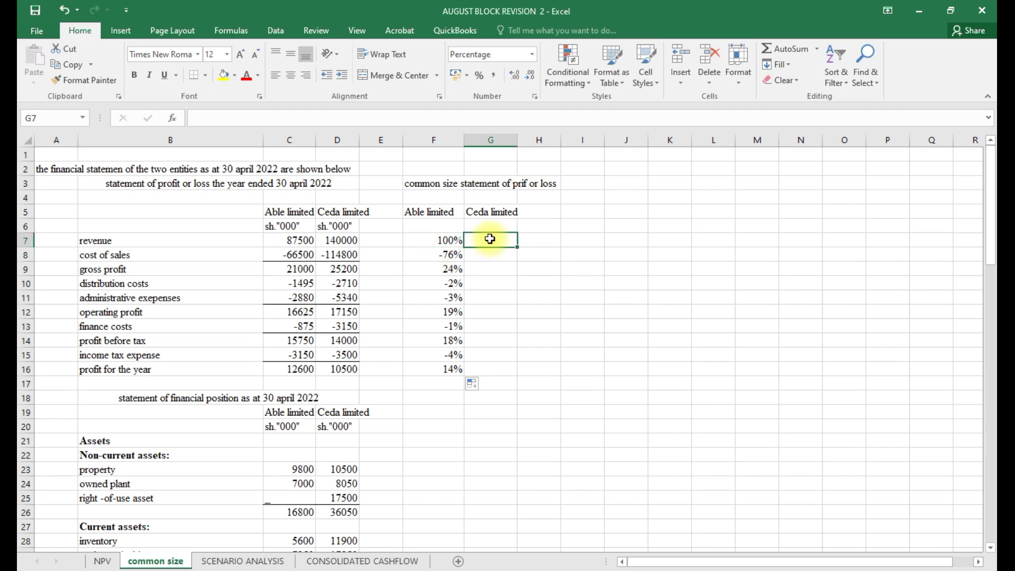
pyautogui.write('=')
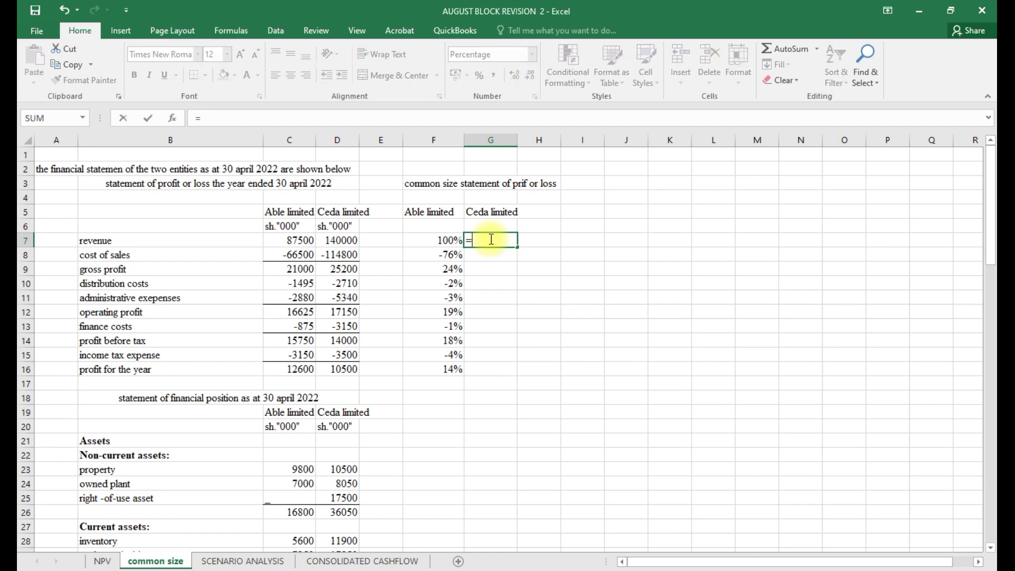
pyautogui.click(301, 240)
pyautogui.write('/')
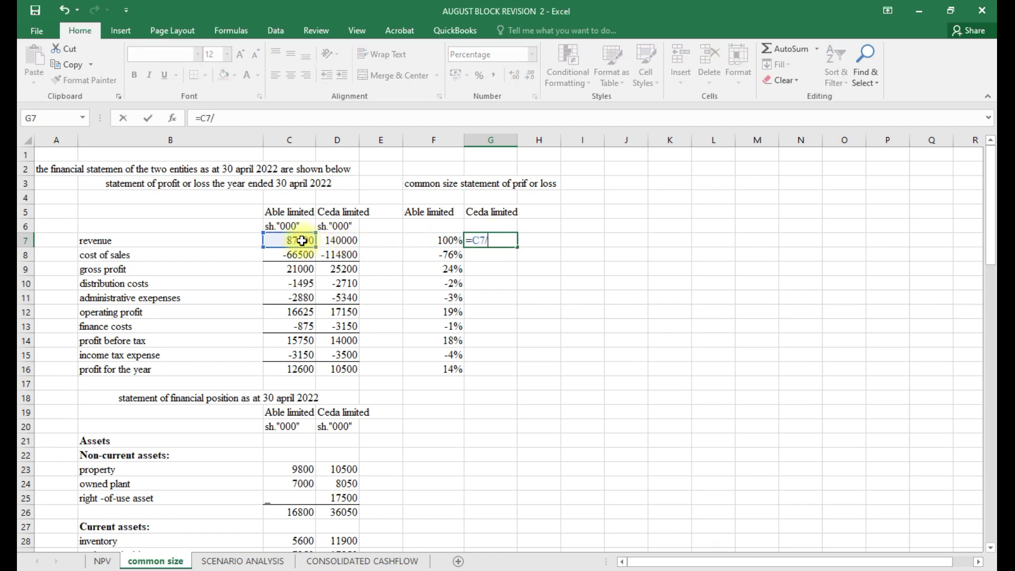
pyautogui.press('BackSpace')
pyautogui.press('BackSpace')
pyautogui.press('BackSpace')
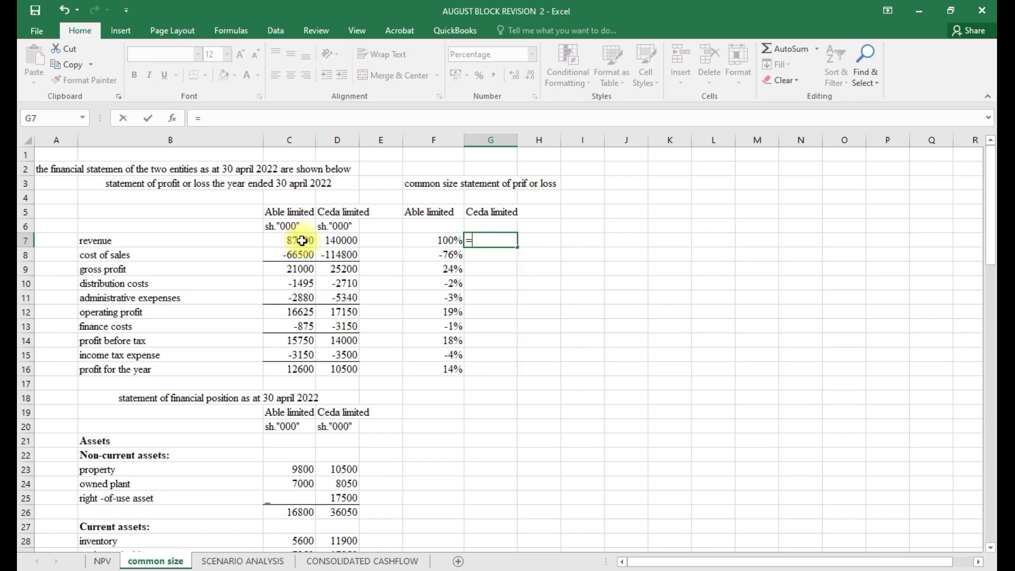
# Complete the G7 formula as =D7/$D$7 and fill it down to G16 for Ceda limited.
pyautogui.click(344, 242)
pyautogui.write('/')
pyautogui.click(346, 242)
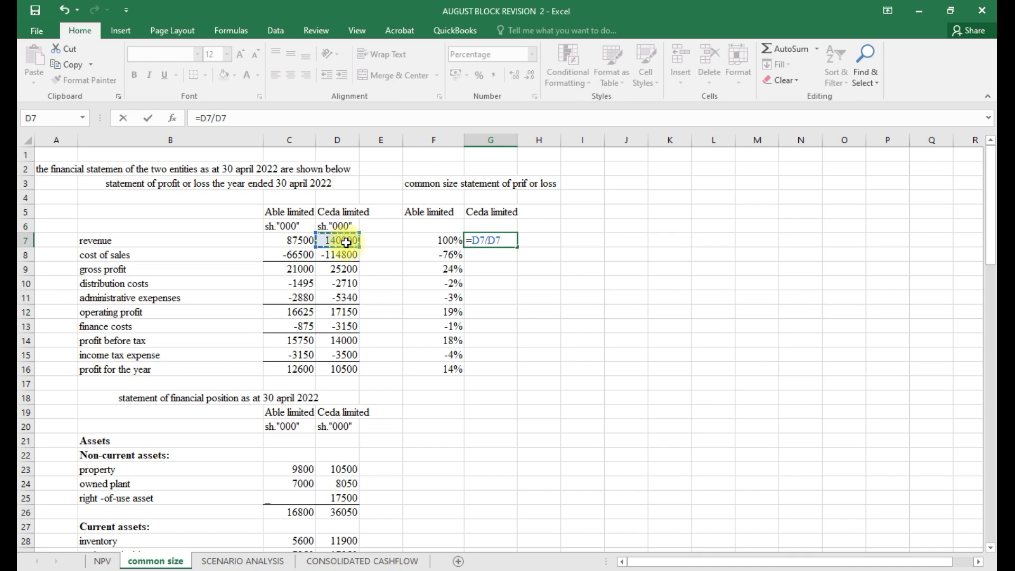
pyautogui.click(221, 118)
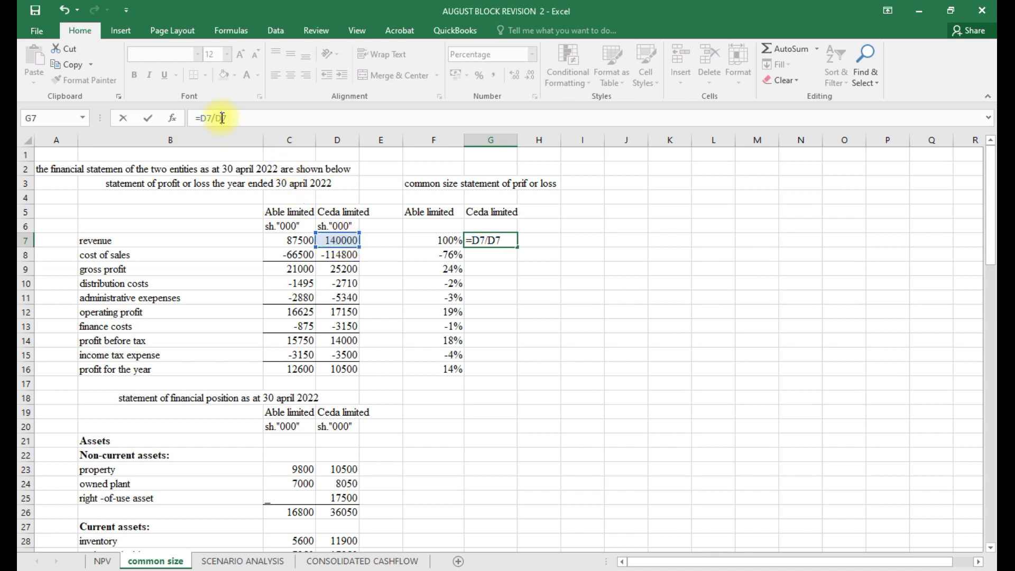
pyautogui.press('F4')
pyautogui.press('Return')
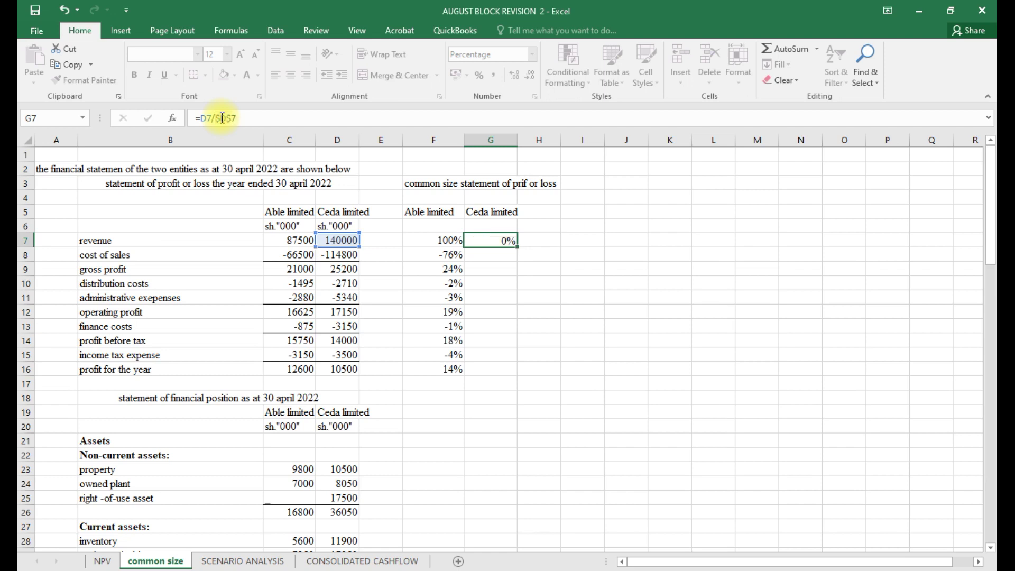
pyautogui.click(502, 239)
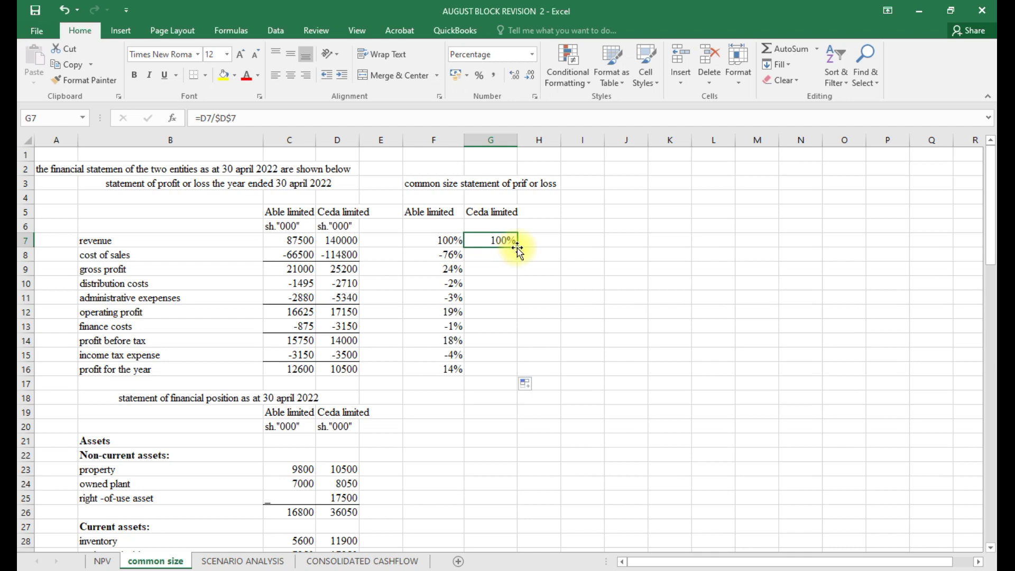
pyautogui.doubleClick(517, 247)
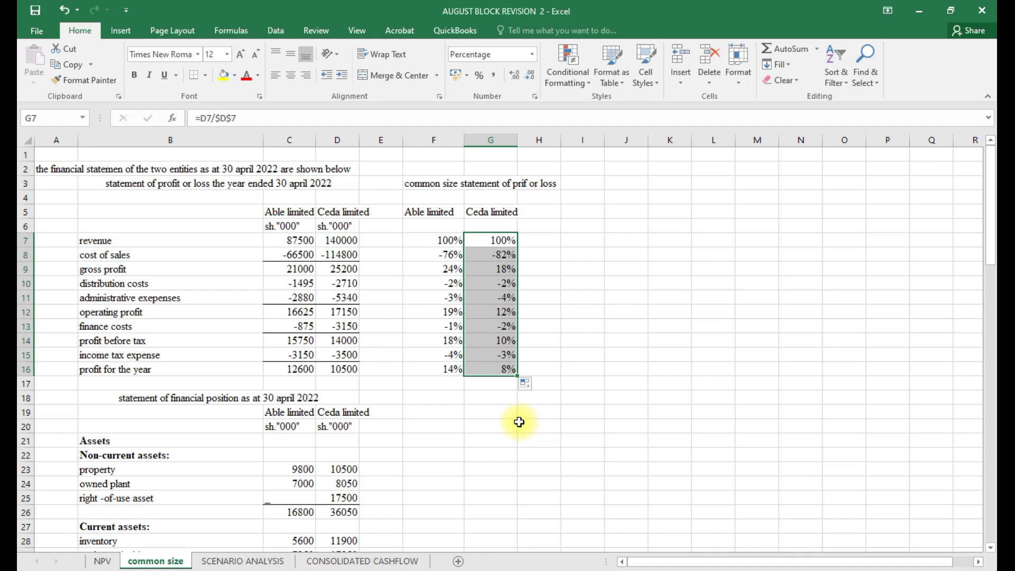
pyautogui.click(594, 380)
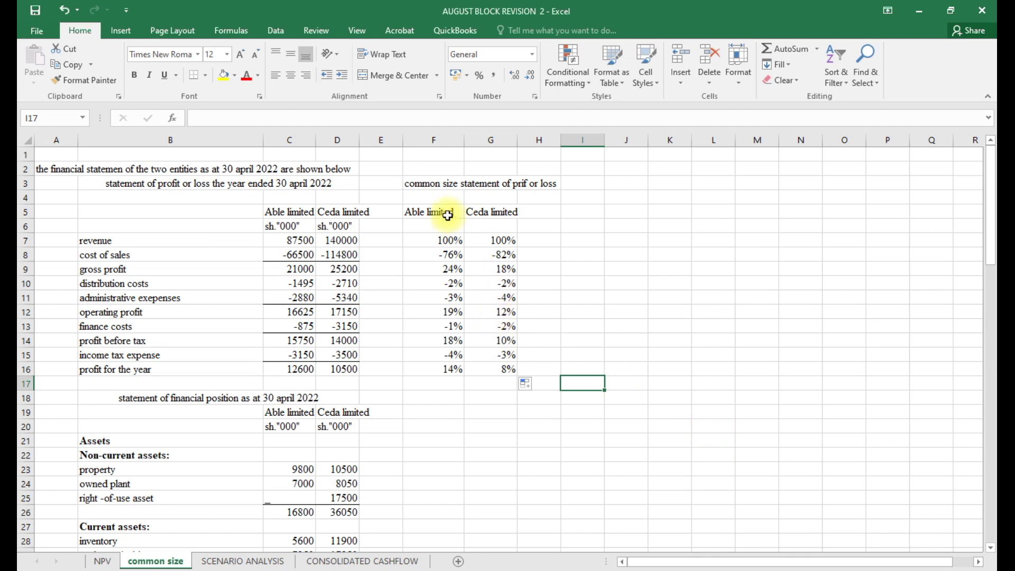
# Make the common size statement heading in F3 and the Able limited and Ceda limited headings in F5:G5 bold.
pyautogui.click(429, 184)
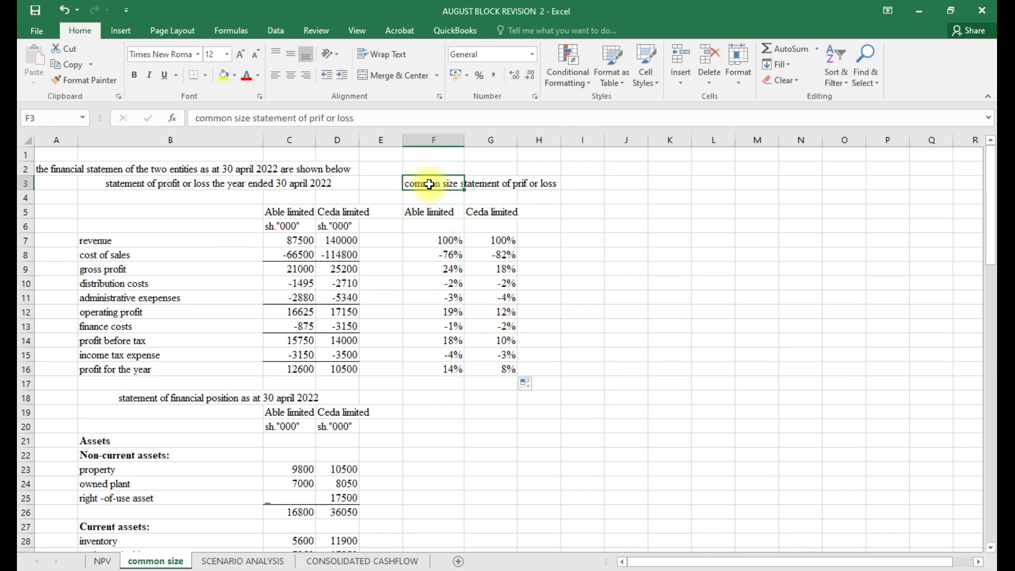
pyautogui.hotkey('ctrl', 'b')
pyautogui.click(428, 212)
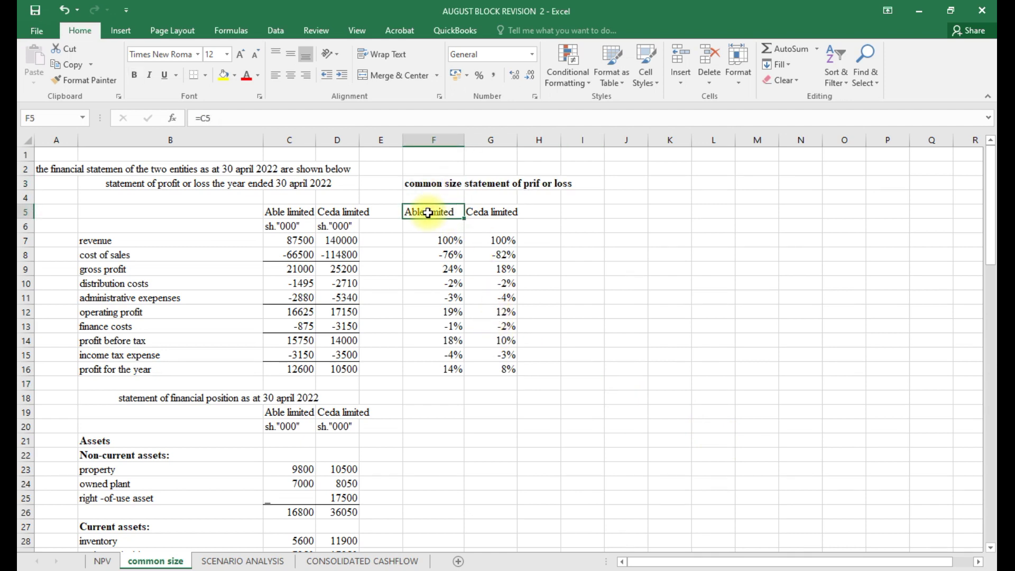
pyautogui.hotkey('ctrl', 'b')
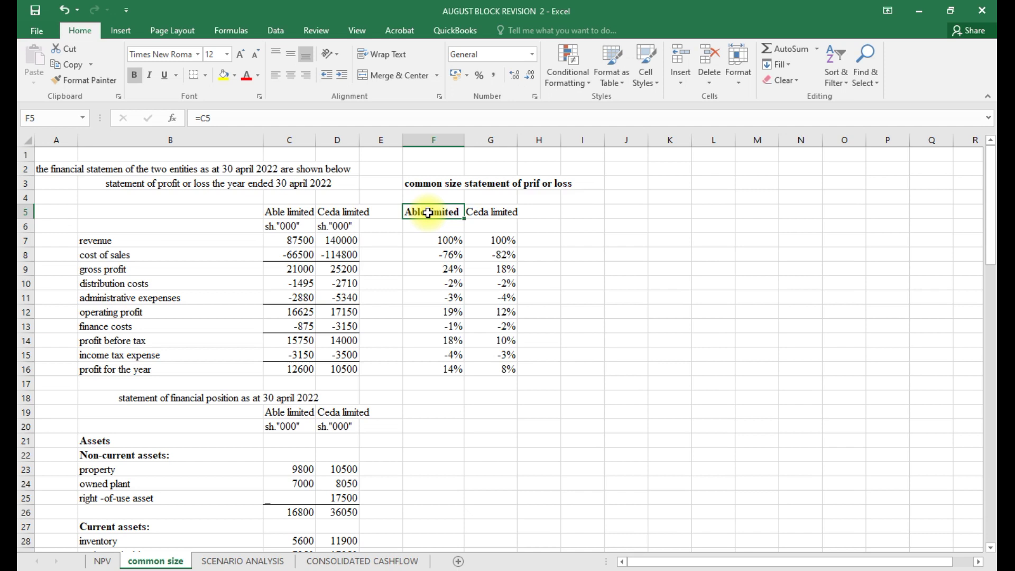
pyautogui.click(491, 213)
pyautogui.hotkey('ctrl', 'b')
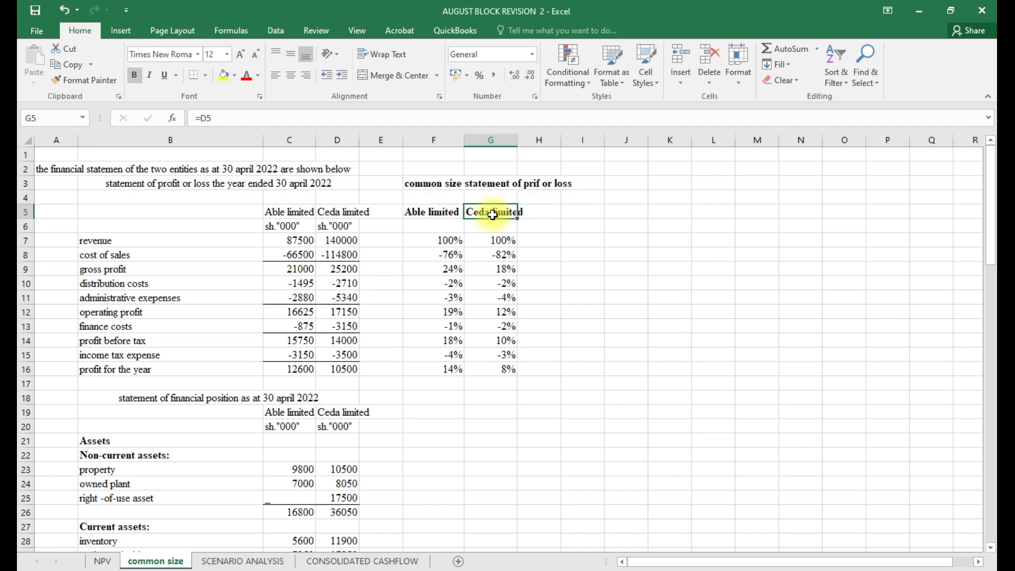
# Enter the heading "common size statement of financial position" in F18.
pyautogui.click(452, 397)
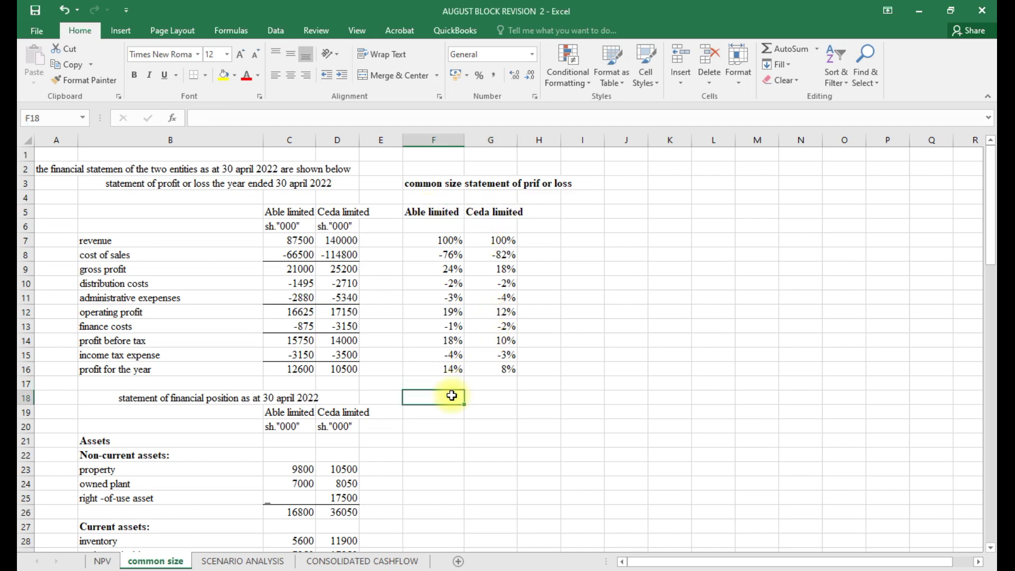
pyautogui.write('co')
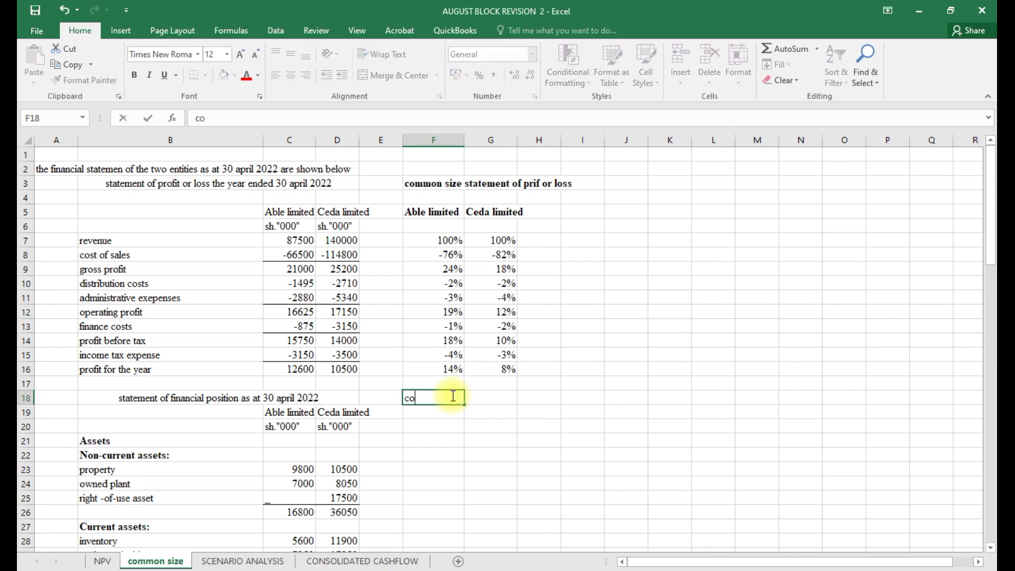
pyautogui.write('mmon size sta')
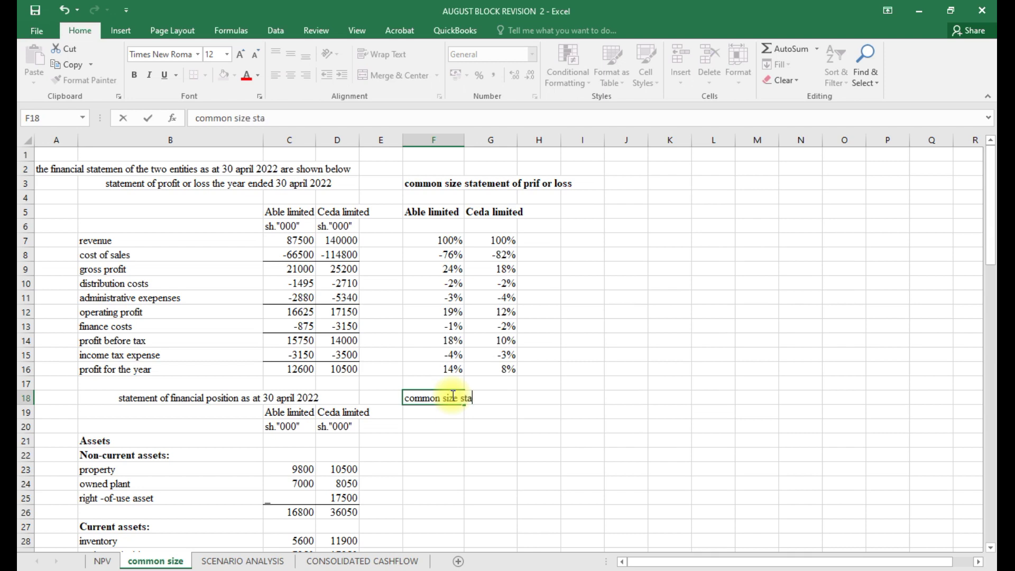
pyautogui.write('tement of fin')
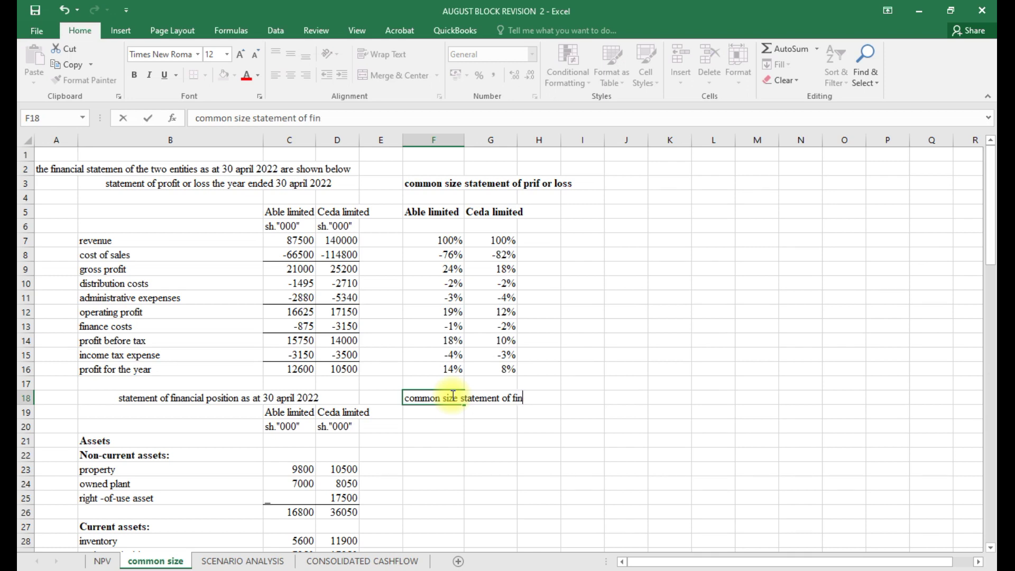
pyautogui.write('ancial position')
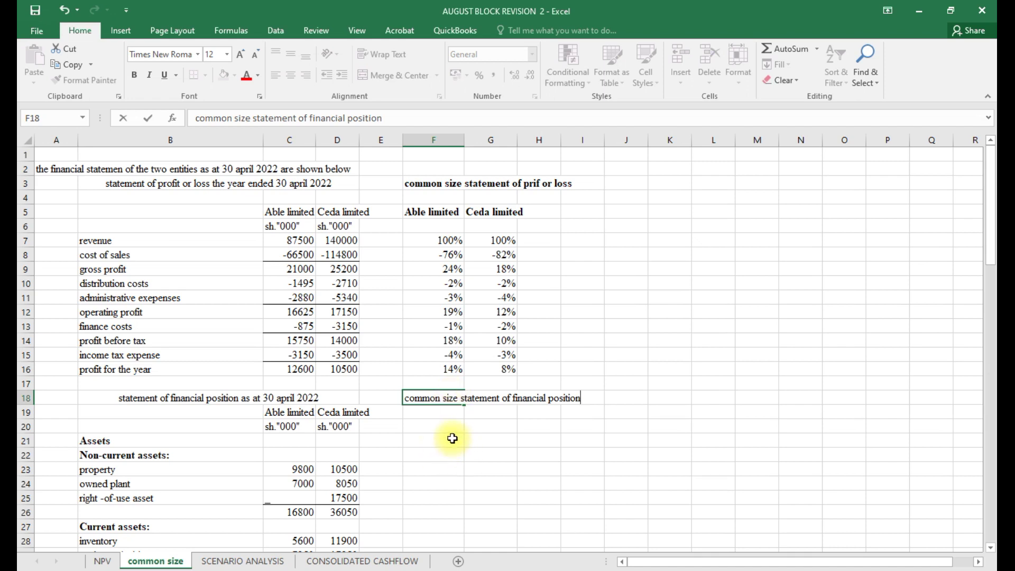
# Link F19 to the Able limited heading in C19 and G19 to the Ceda limited heading in D19.
pyautogui.click(440, 417)
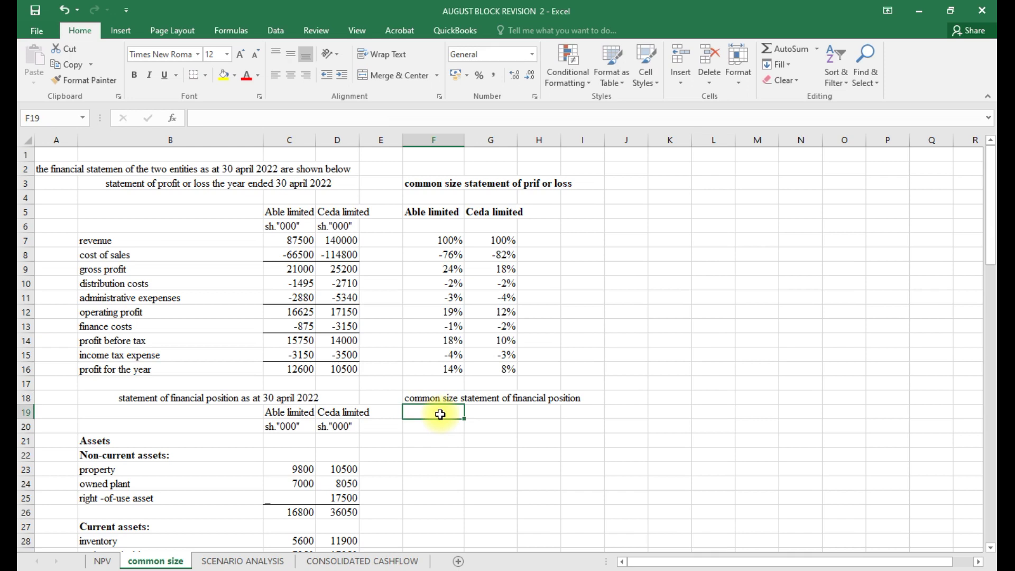
pyautogui.write('=')
pyautogui.click(294, 414)
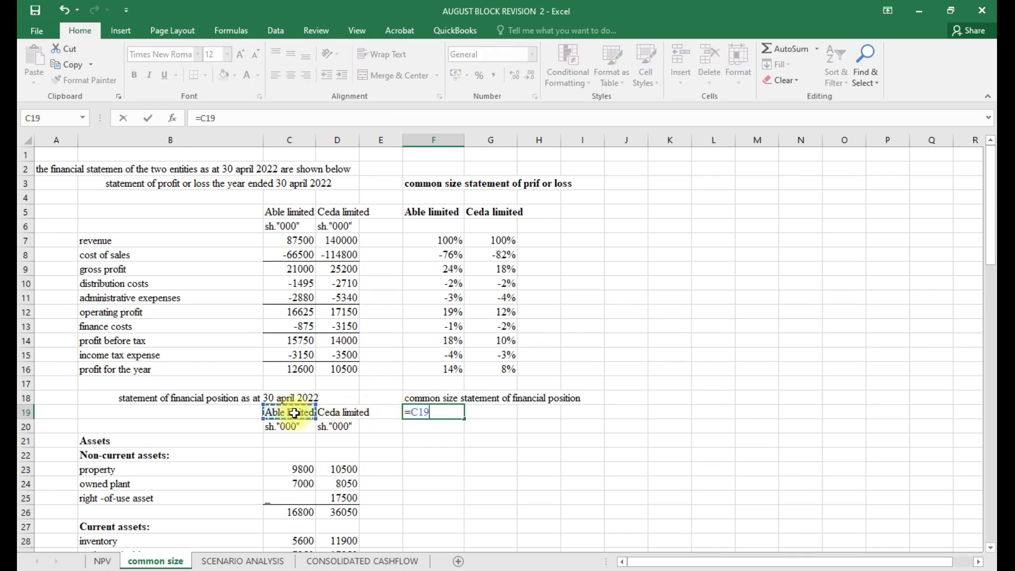
pyautogui.press('Return')
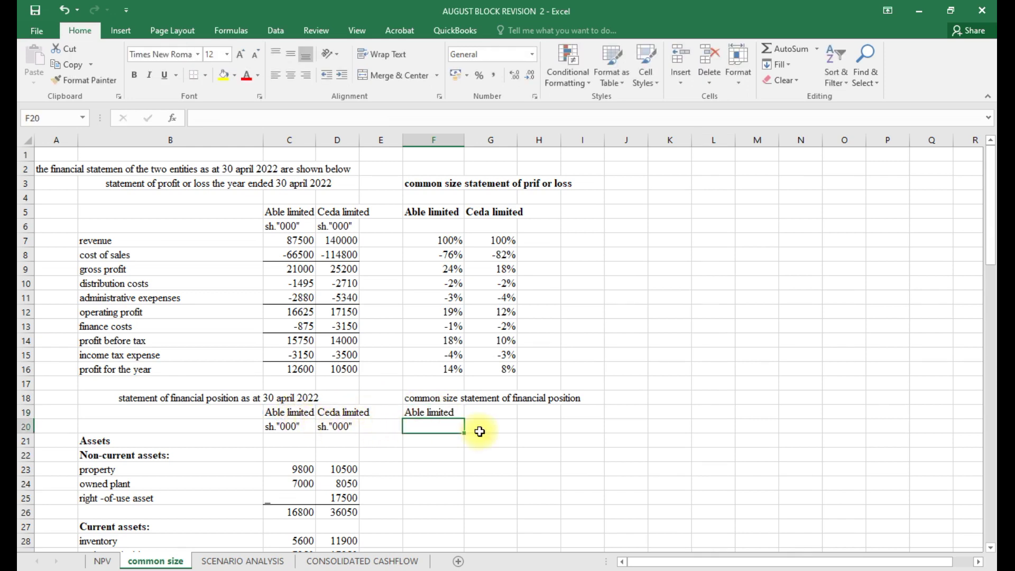
pyautogui.click(489, 412)
pyautogui.write('=')
pyautogui.click(344, 413)
pyautogui.press('Return')
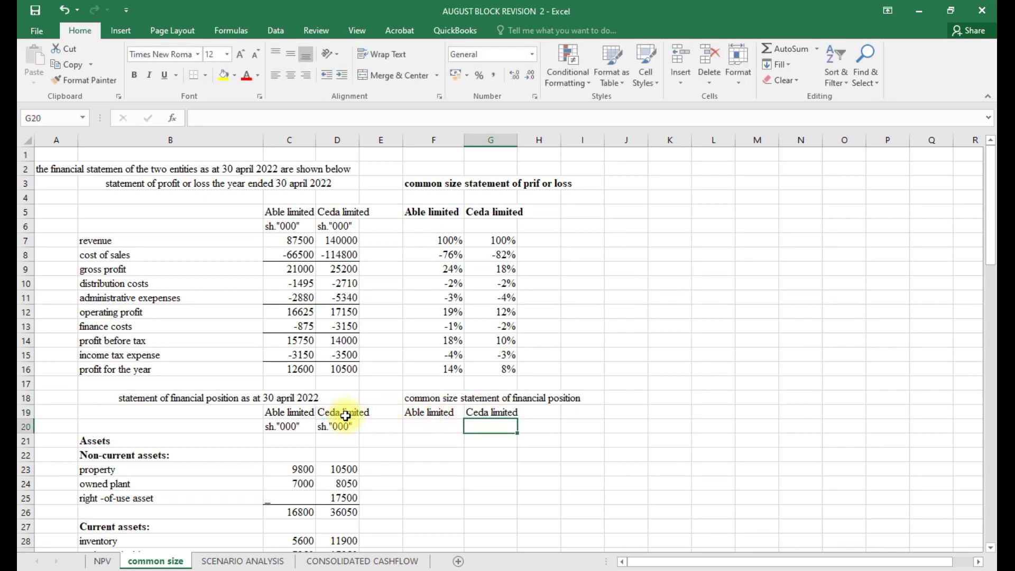
# Enter the formula =C23/$C$31 in F23 to express Able limited's property as a share of total assets.
pyautogui.scroll(-2, 346, 415)
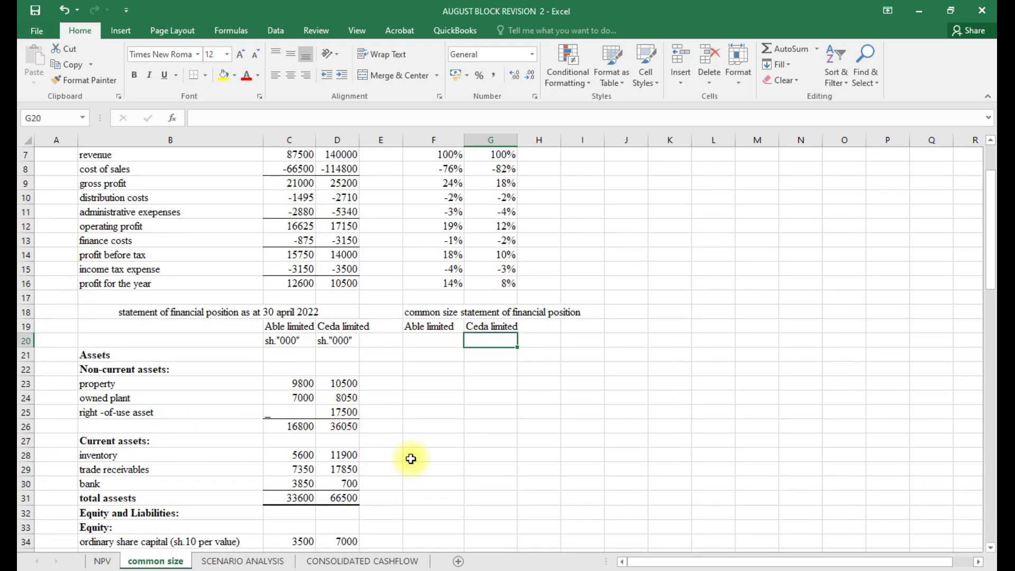
pyautogui.scroll(-1, 410, 458)
pyautogui.click(437, 338)
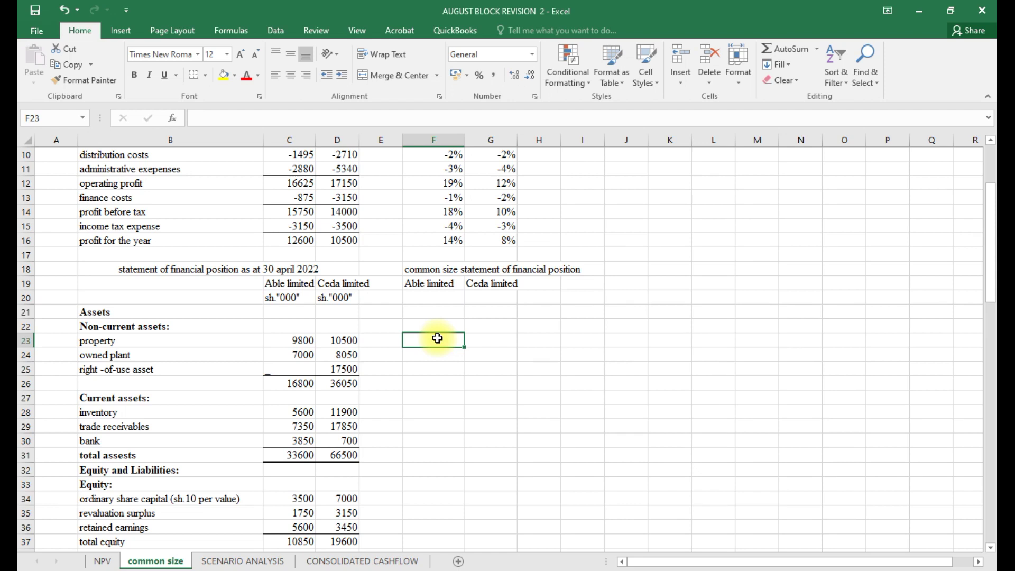
pyautogui.write('=')
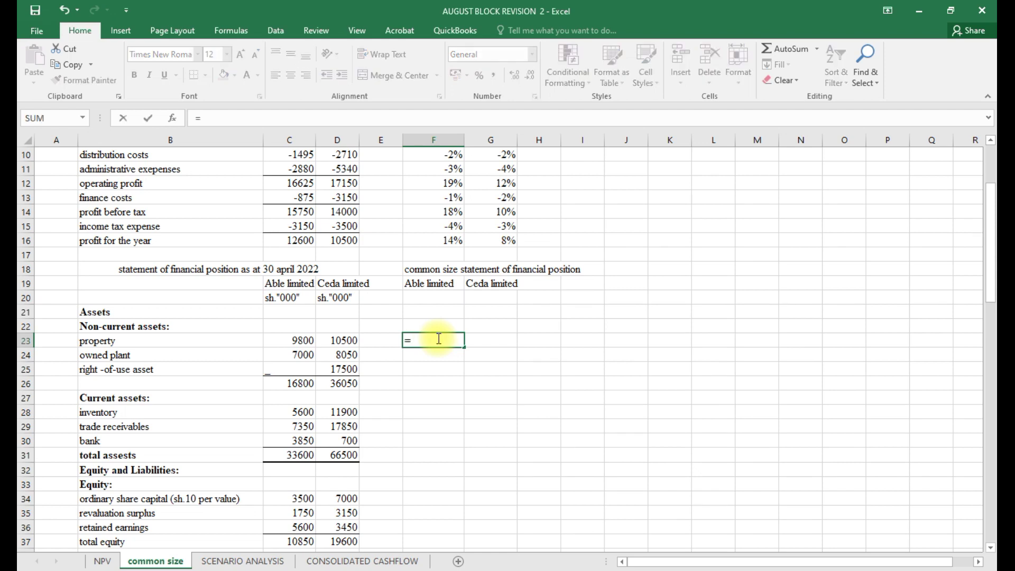
pyautogui.click(306, 341)
pyautogui.write('/')
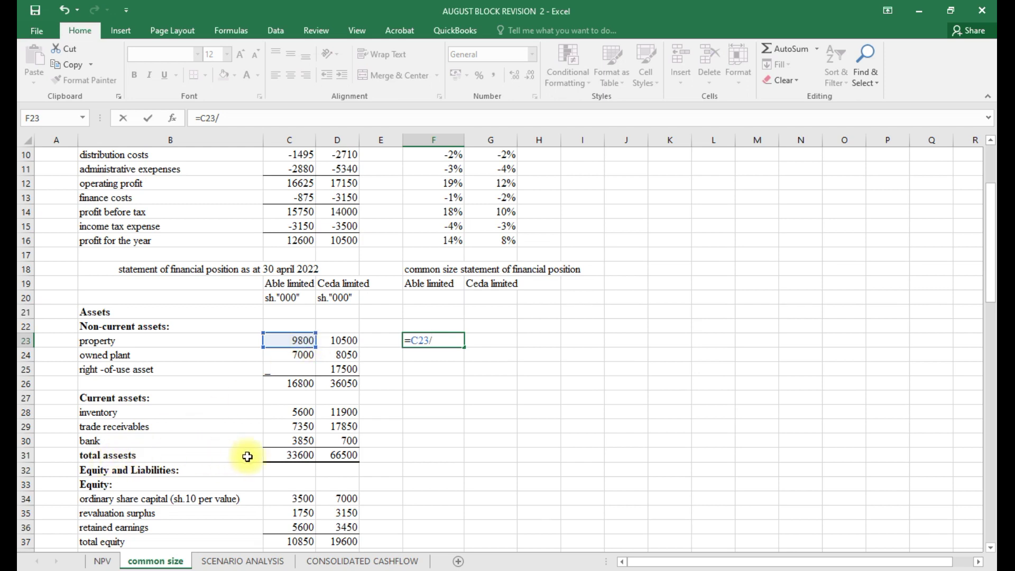
pyautogui.click(286, 457)
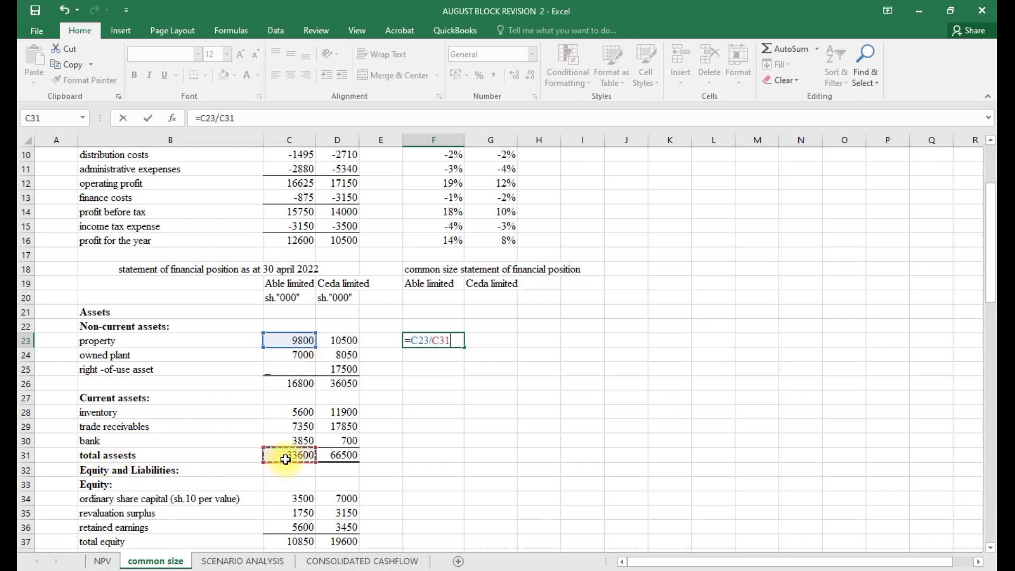
pyautogui.click(230, 118)
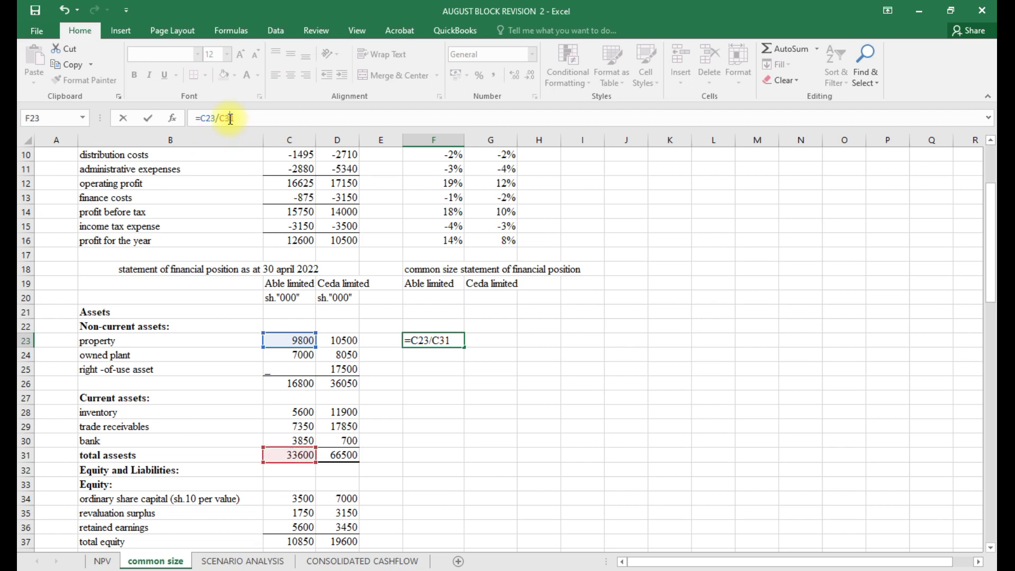
pyautogui.press('F4')
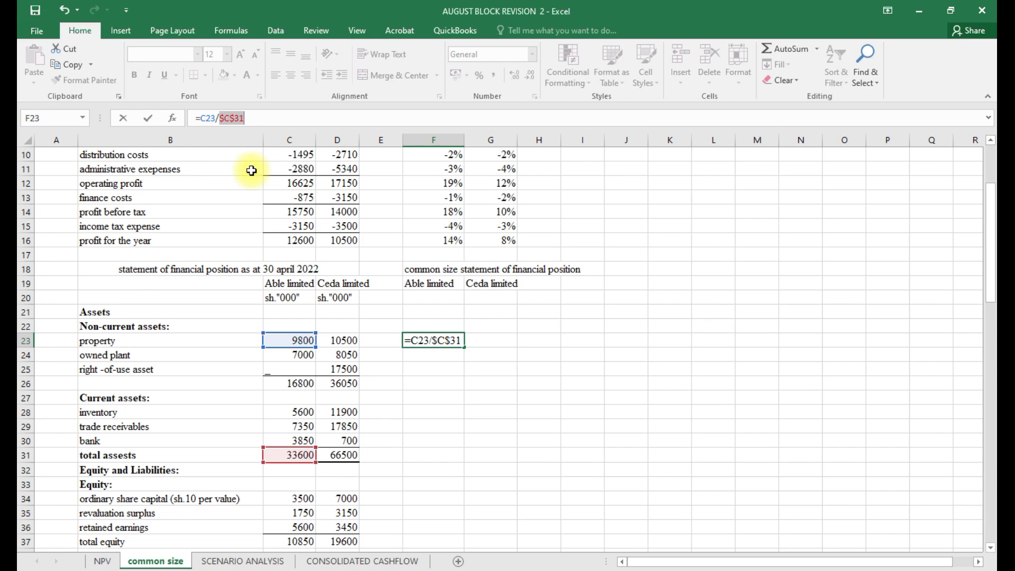
pyautogui.press('Return')
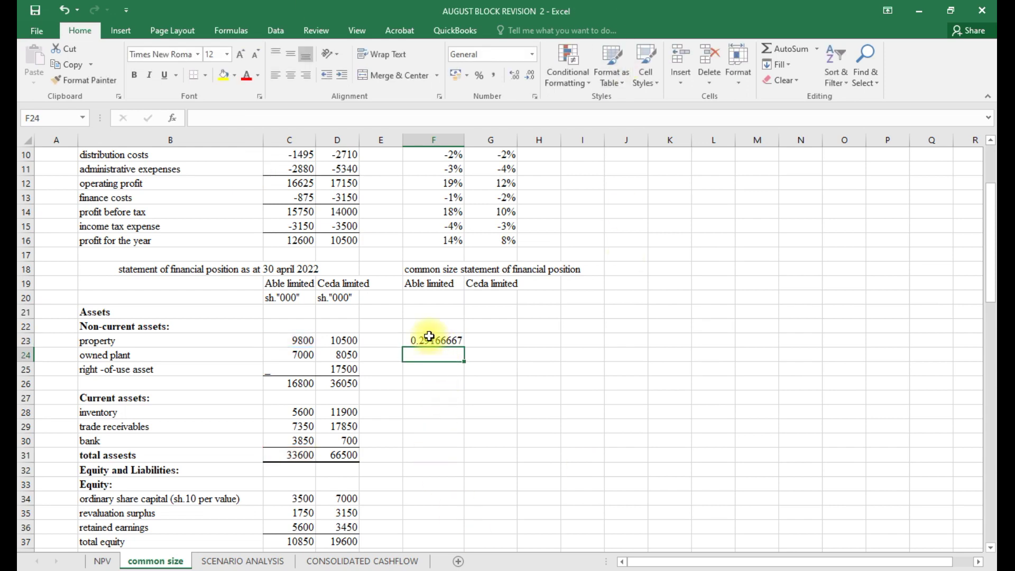
# Format the common size range F23:G45 as percentages.
pyautogui.moveTo(429, 336); pyautogui.dragTo(507, 501)
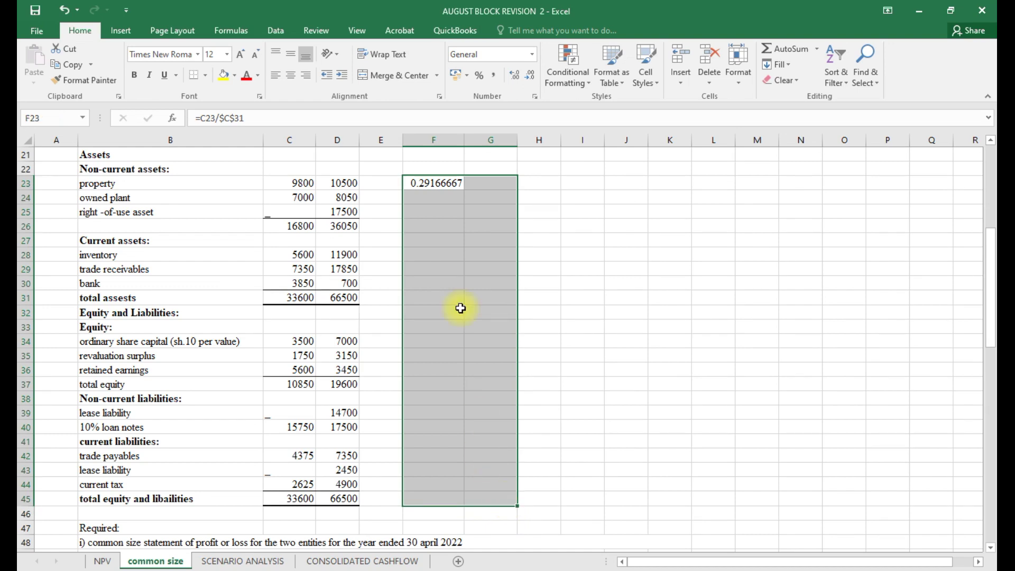
pyautogui.click(480, 76)
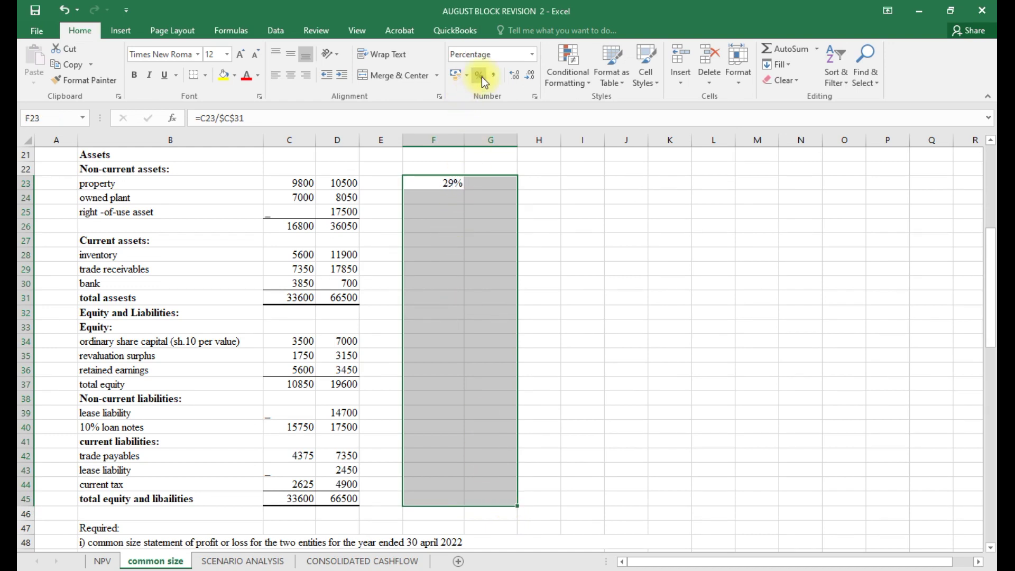
pyautogui.click(546, 182)
pyautogui.scroll(1, 397, 333)
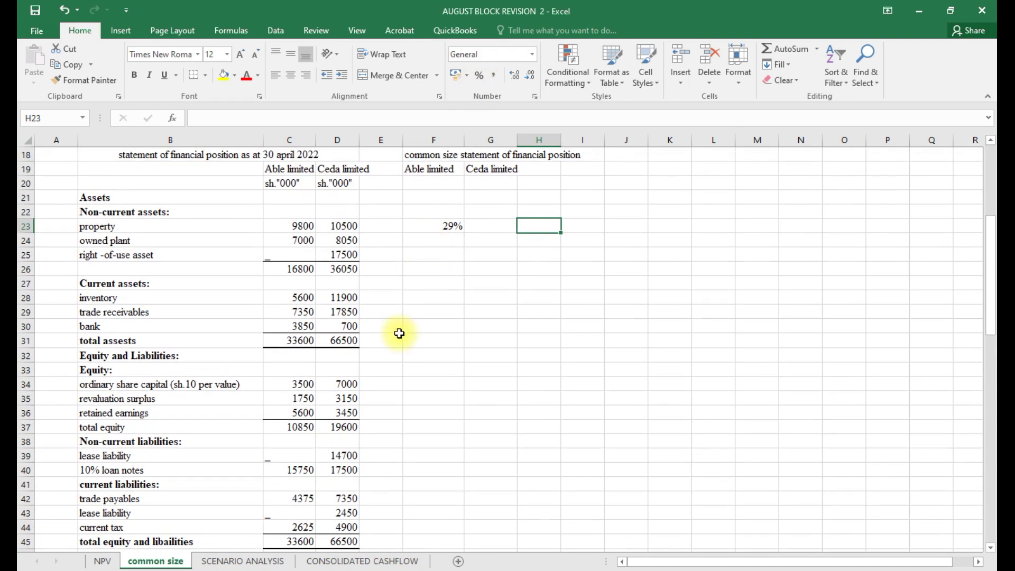
# Fill the F23 formula down to F45 for Able limited.
pyautogui.click(436, 243)
pyautogui.click(431, 225)
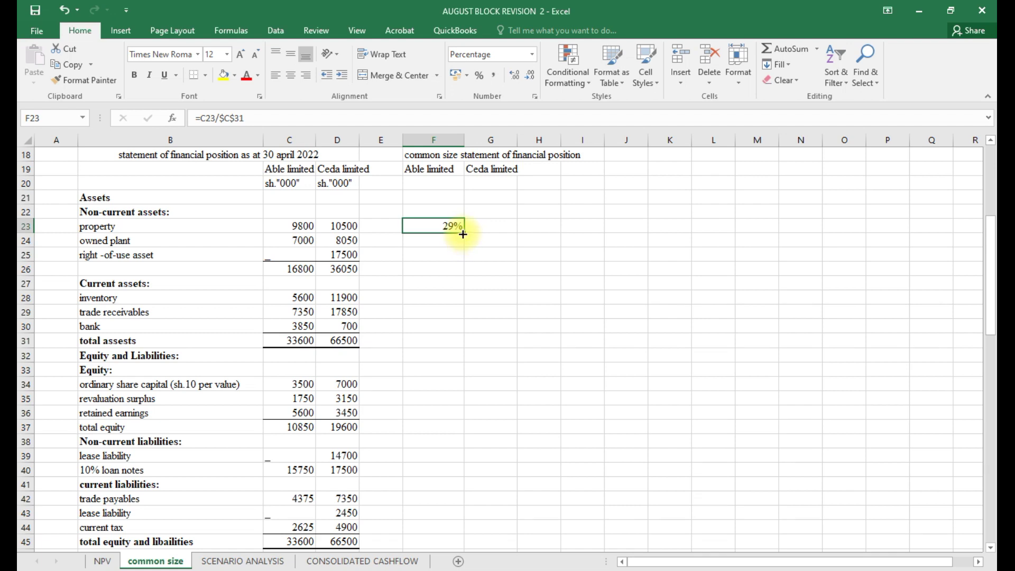
pyautogui.moveTo(464, 234); pyautogui.dragTo(460, 256)
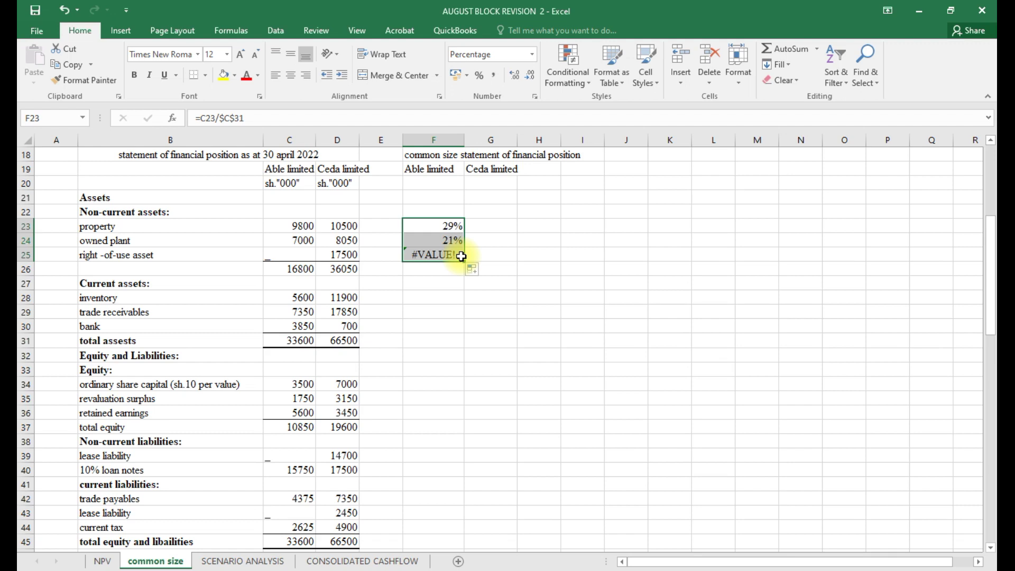
pyautogui.scroll(-1, 460, 255)
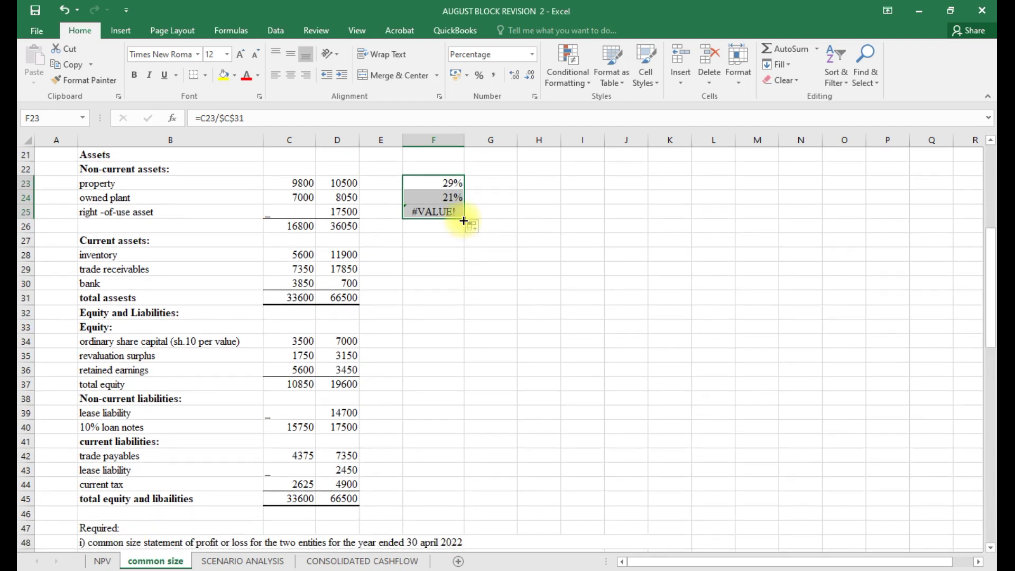
pyautogui.moveTo(464, 220); pyautogui.dragTo(465, 505)
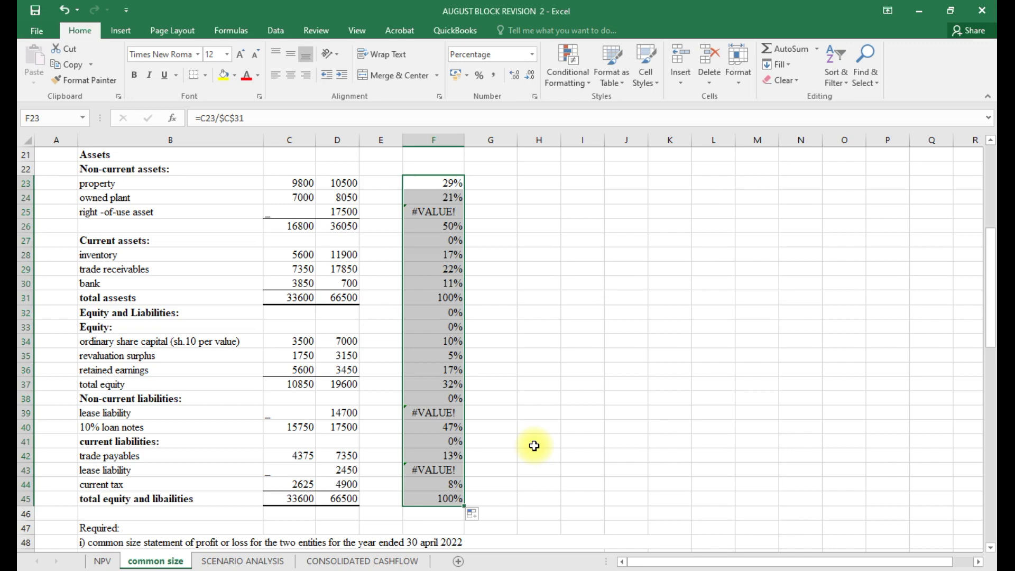
# Enter =D23/$D$31 in G23 for Ceda limited's property and fill it down to G45.
pyautogui.scroll(1, 533, 445)
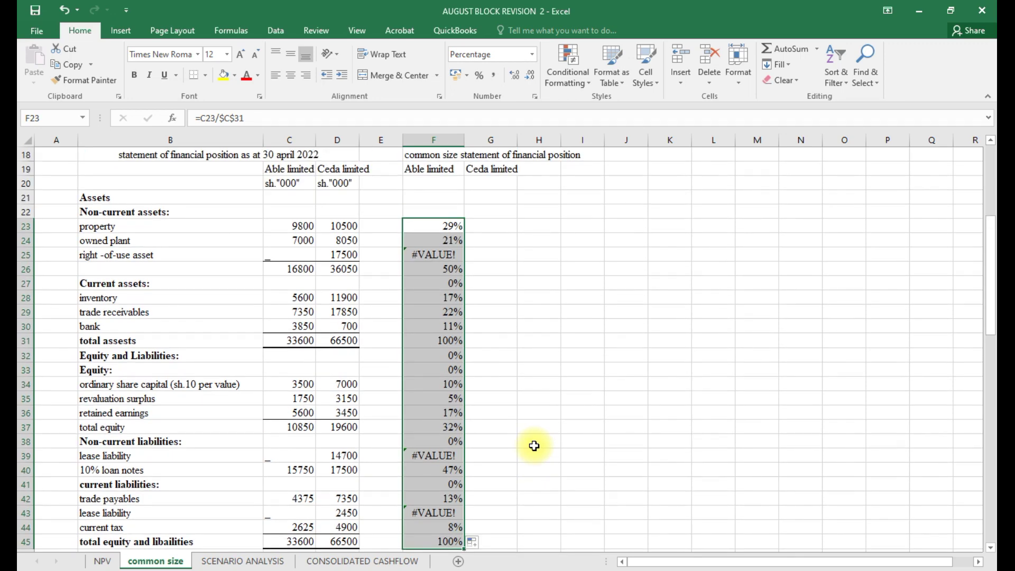
pyautogui.scroll(1, 533, 445)
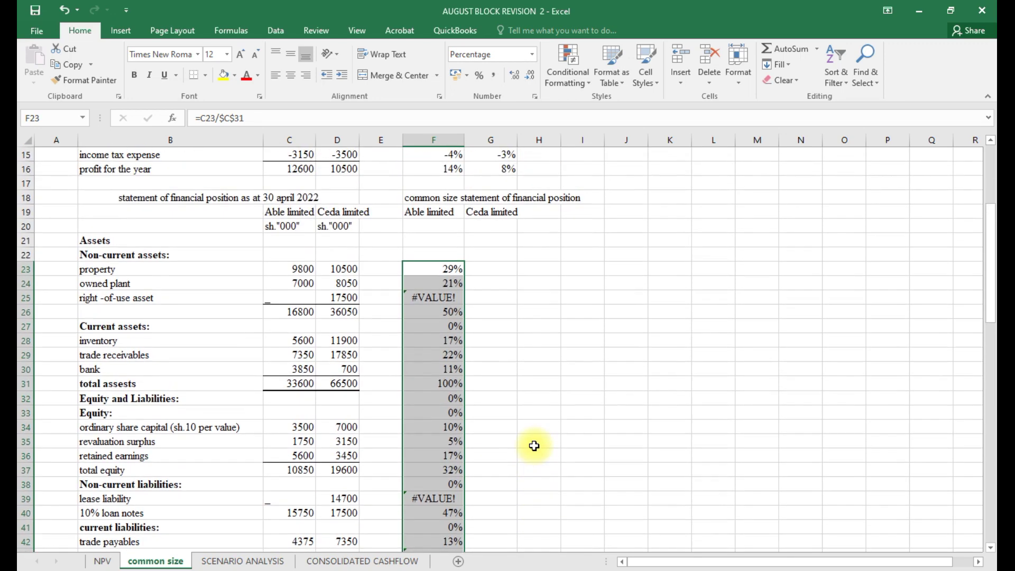
pyautogui.click(485, 267)
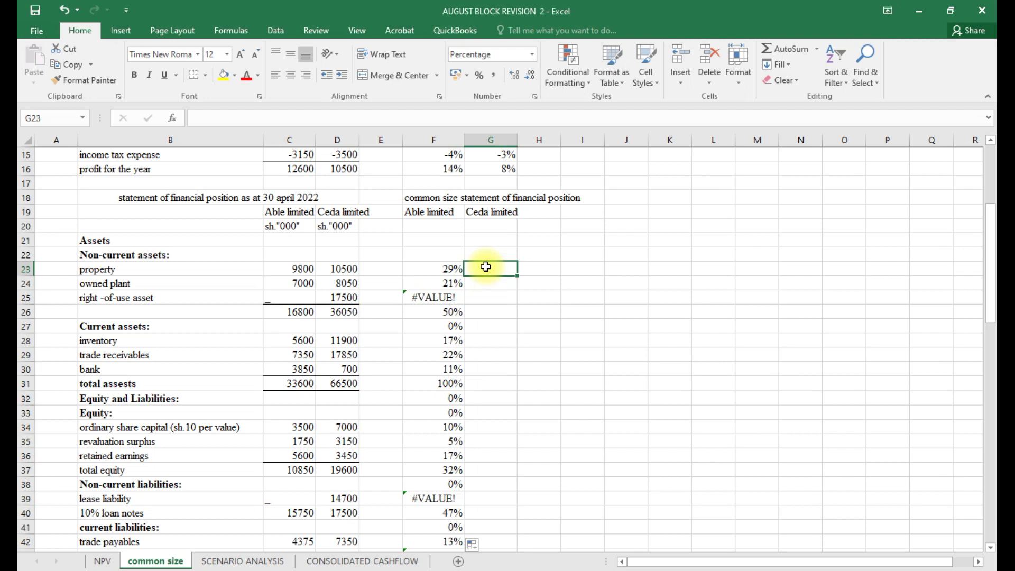
pyautogui.write('=')
pyautogui.click(337, 270)
pyautogui.write('/')
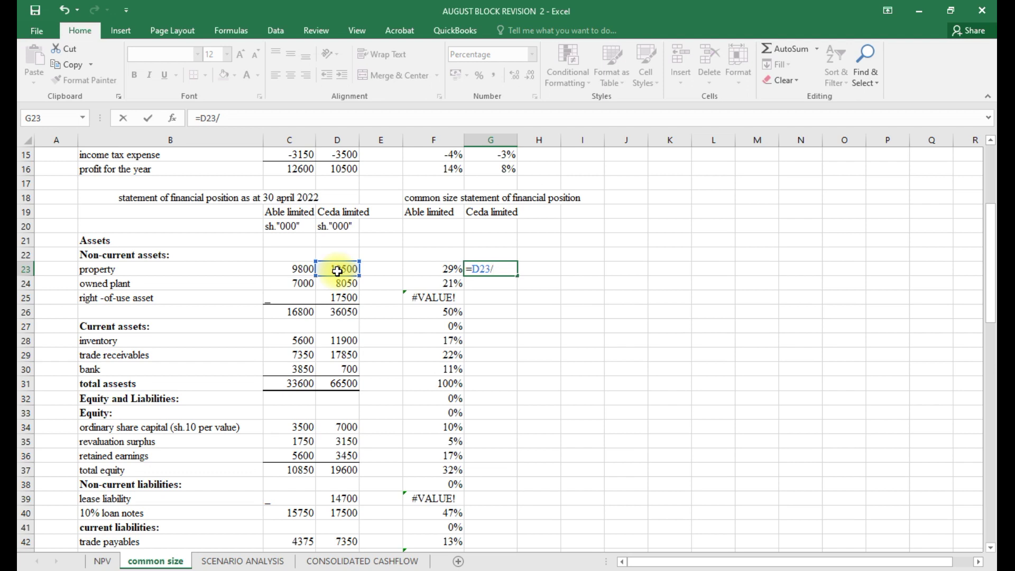
pyautogui.click(343, 384)
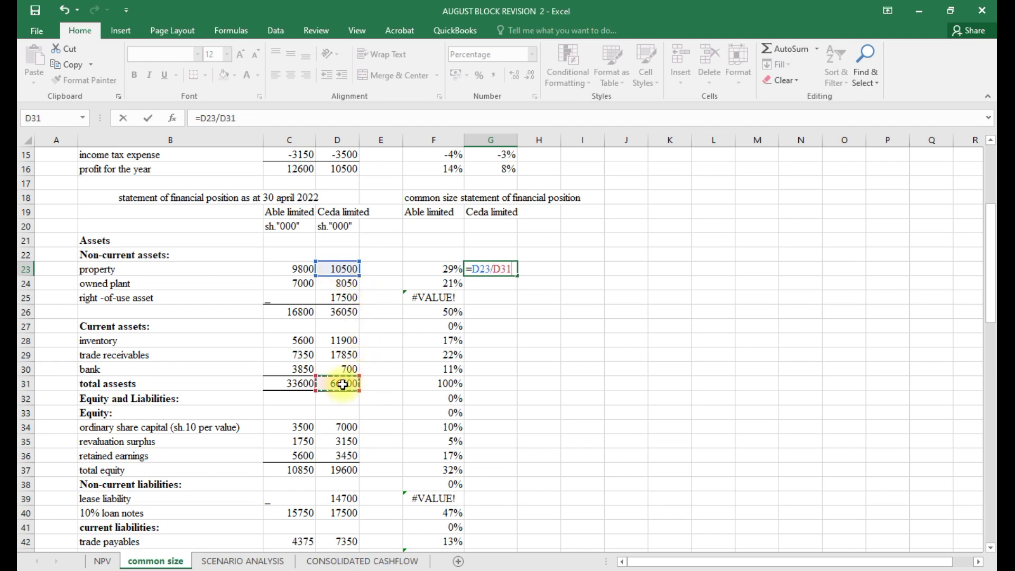
pyautogui.press('F4')
pyautogui.press('Return')
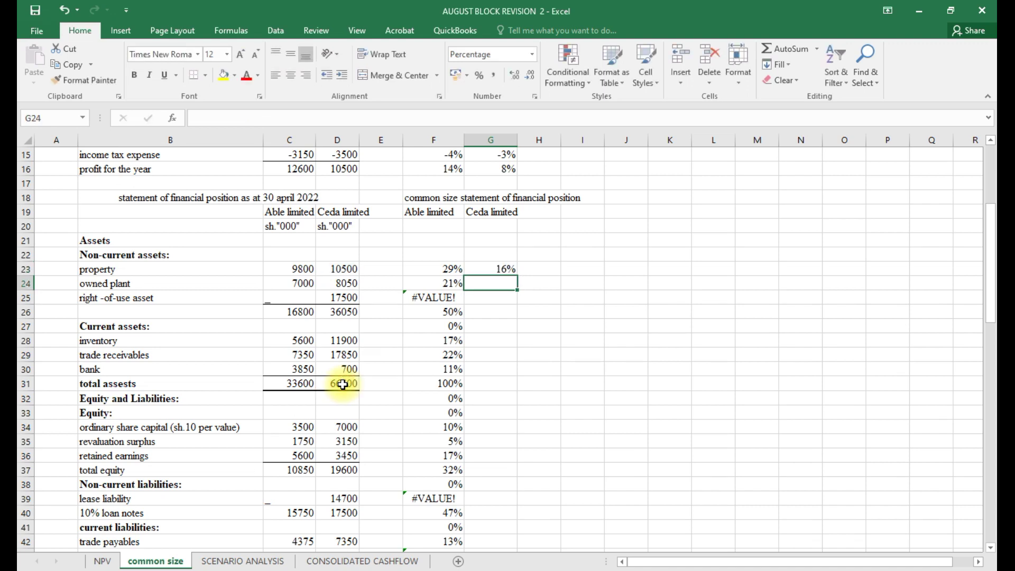
pyautogui.click(481, 268)
pyautogui.doubleClick(517, 277)
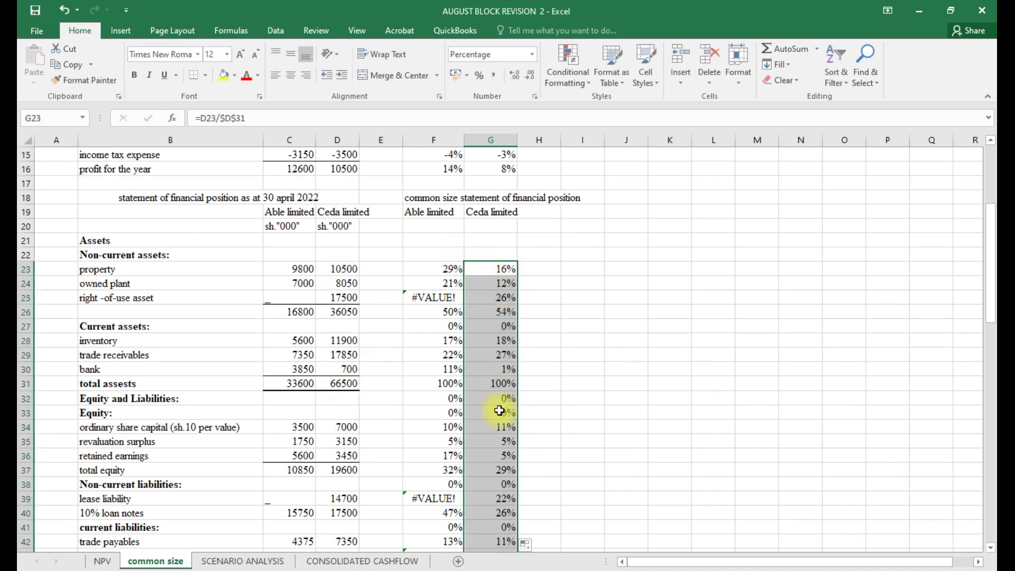
# Replace the dash in C25, Able limited's right-of-use asset, with 0.
pyautogui.scroll(-1, 541, 409)
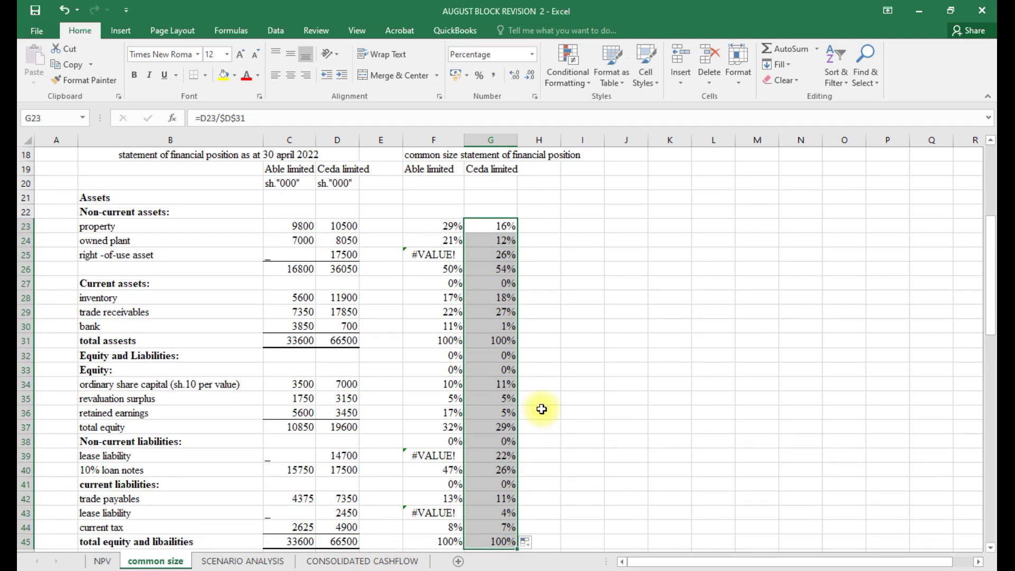
pyautogui.click(308, 256)
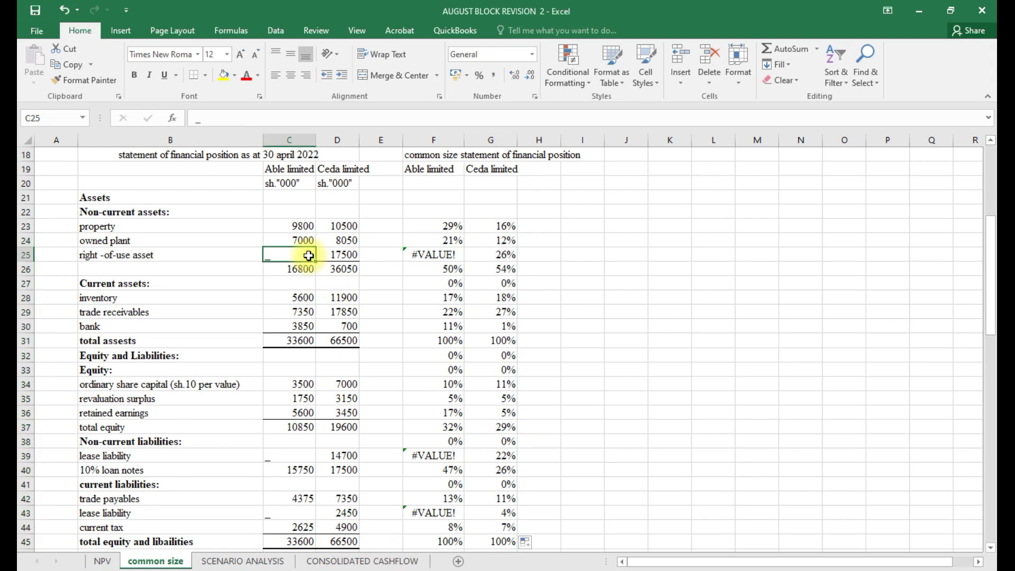
pyautogui.write('0')
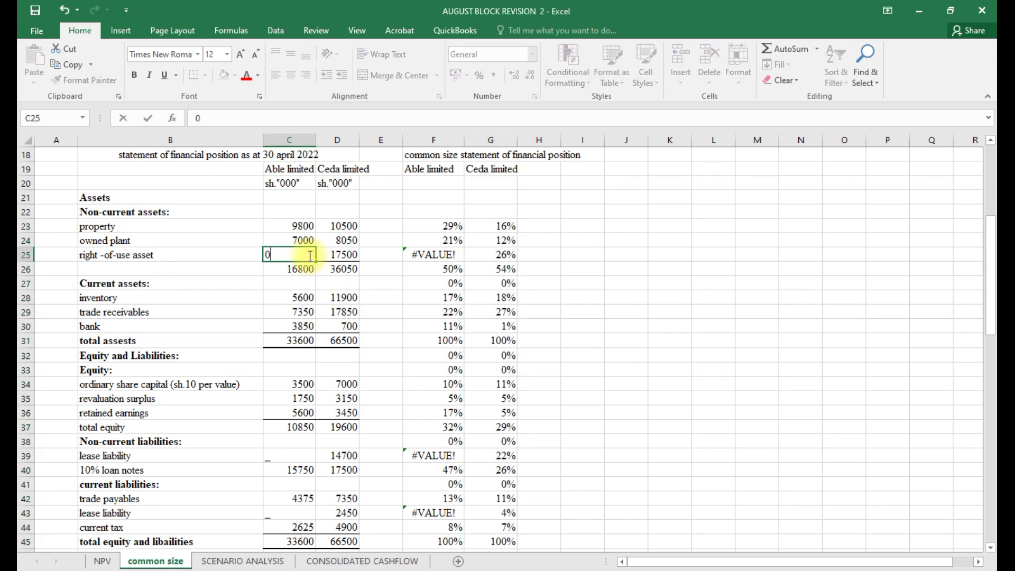
pyautogui.press('Return')
pyautogui.scroll(-1, 308, 255)
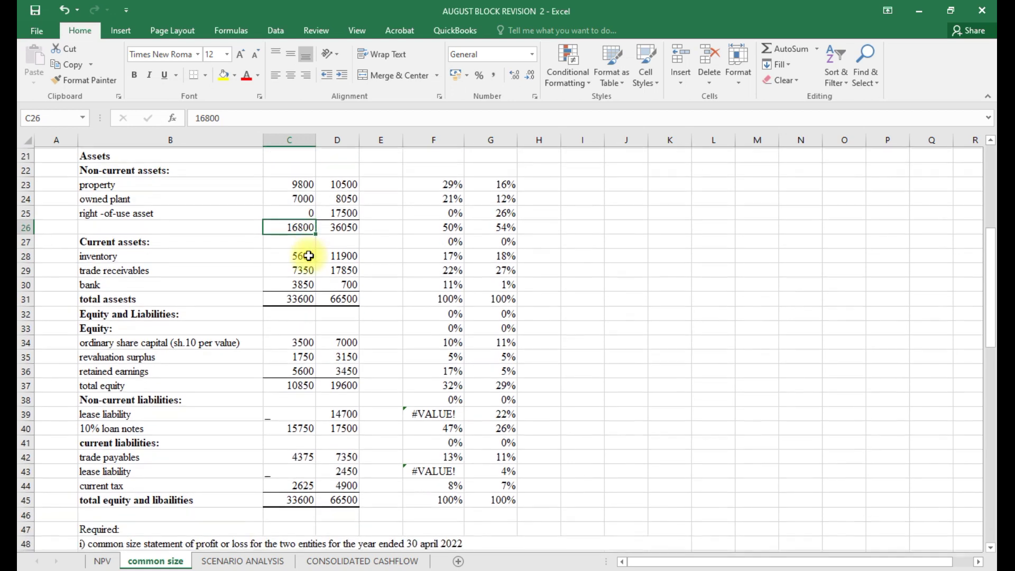
# Replace the dashes for Able limited's two lease liability entries, C39 and C43, with 0.
pyautogui.click(288, 410)
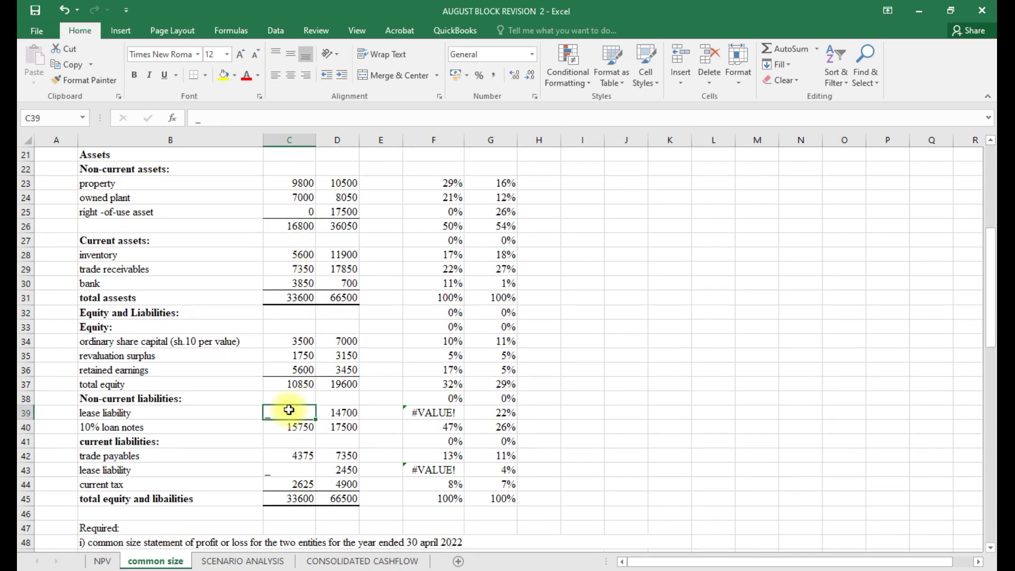
pyautogui.write('0')
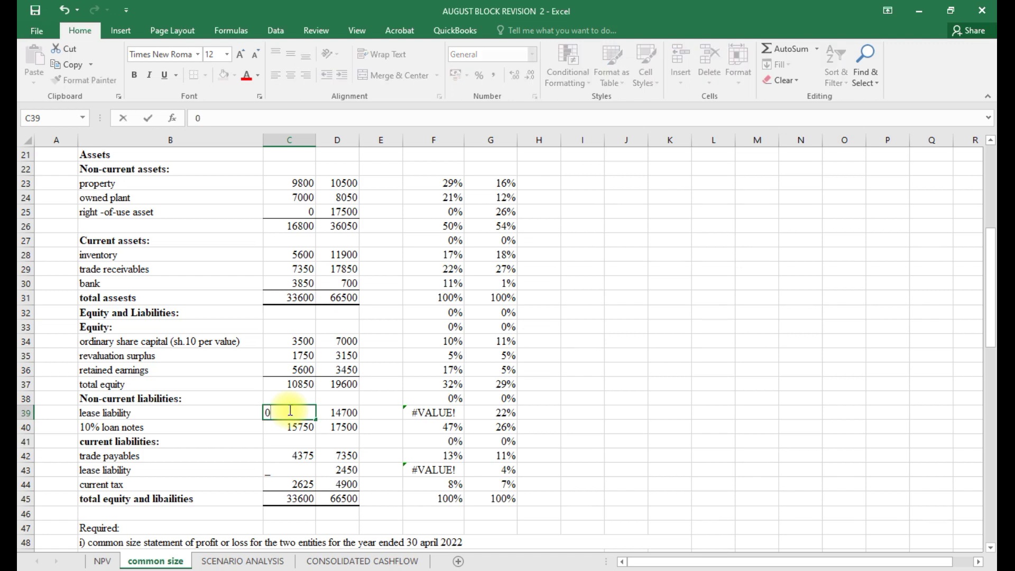
pyautogui.press('Return')
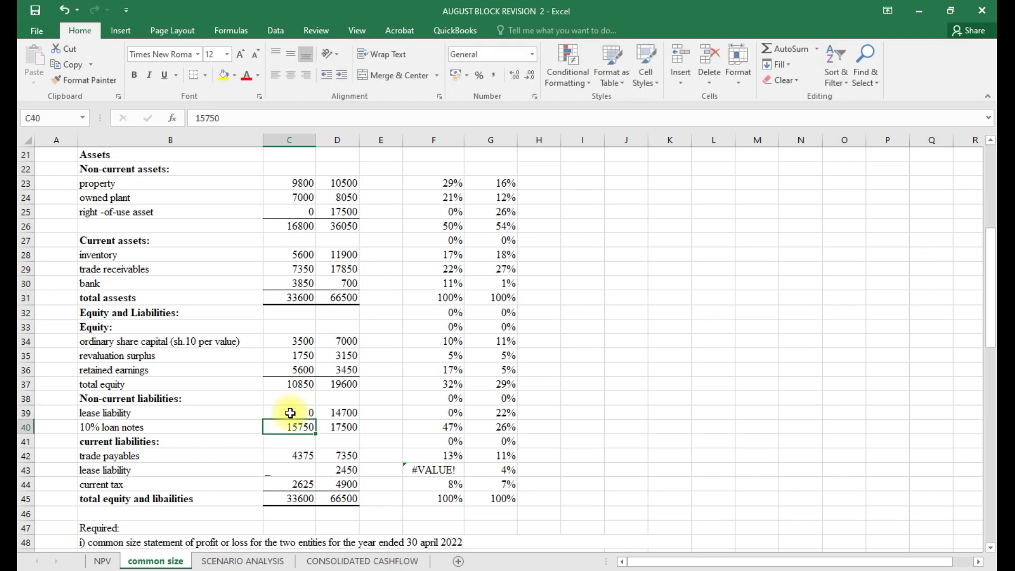
pyautogui.click(295, 469)
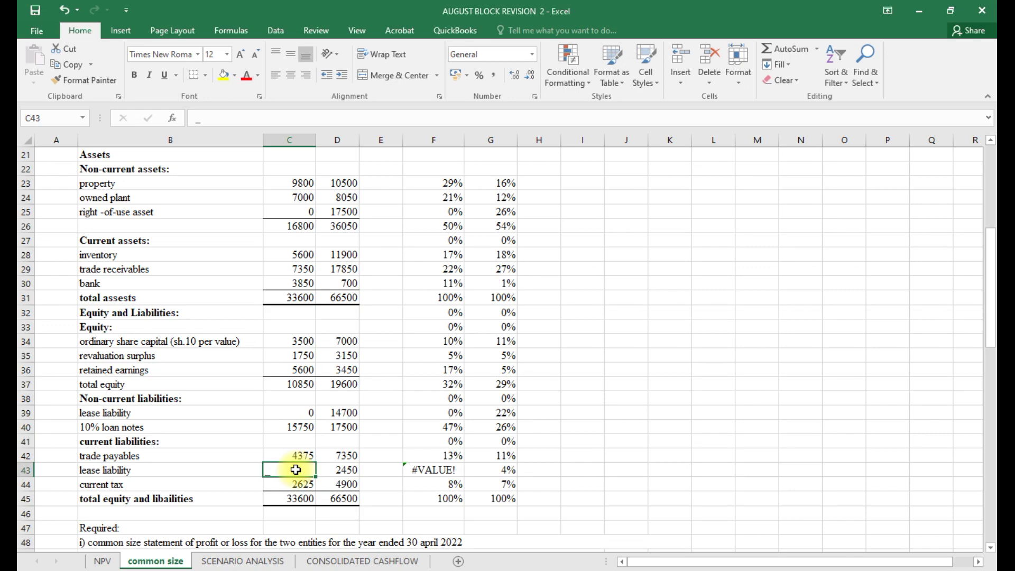
pyautogui.write('0')
pyautogui.press('Return')
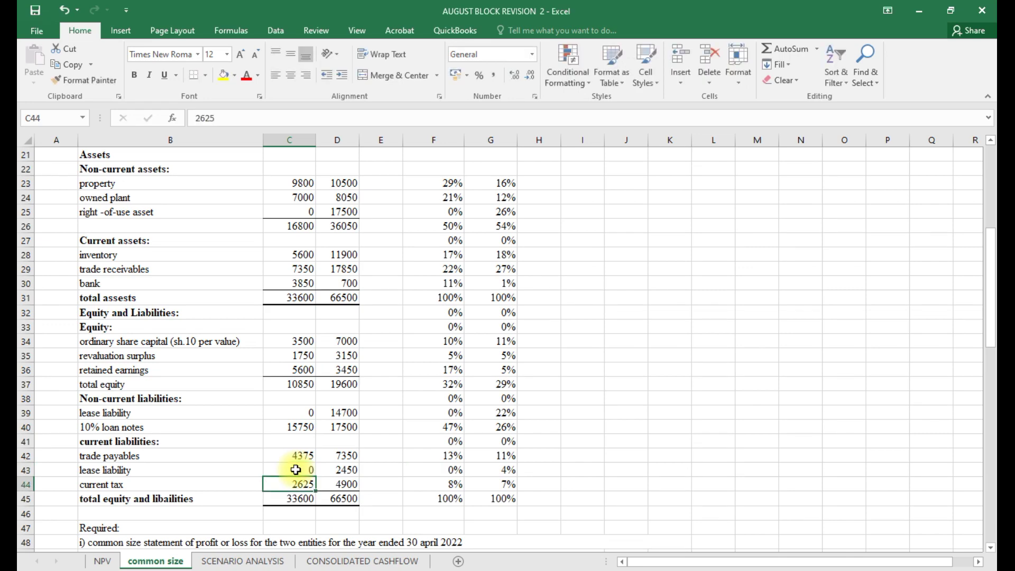
# Apply a top and thick bottom border to the common size total assets percentages in F31:G31.
pyautogui.scroll(1, 545, 427)
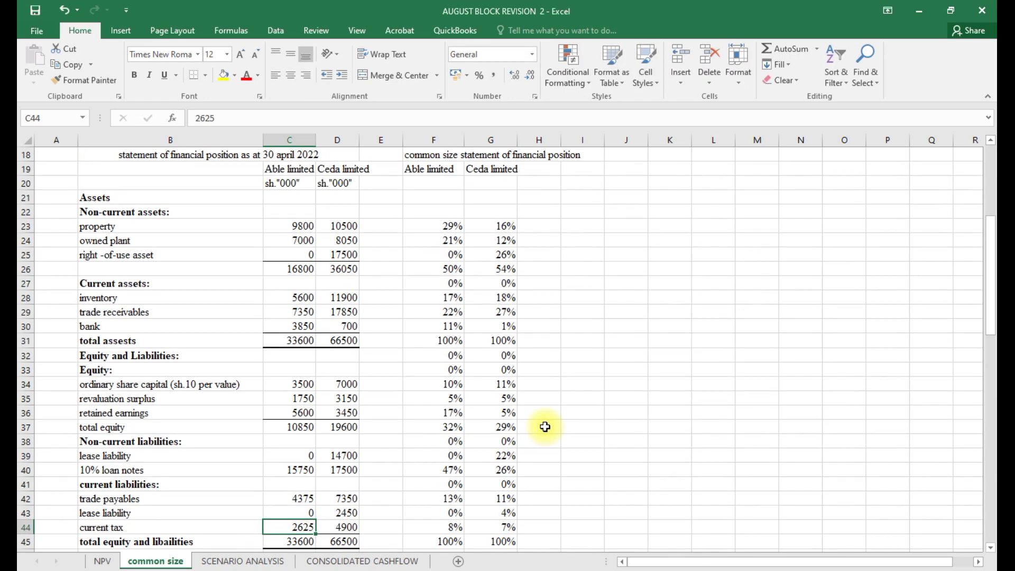
pyautogui.scroll(-2, 545, 427)
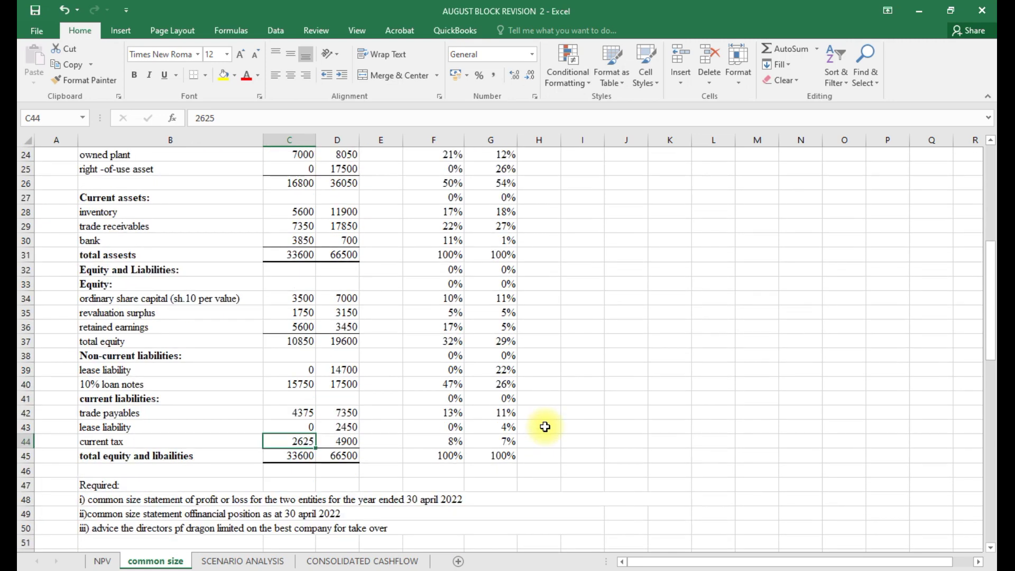
pyautogui.scroll(1, 545, 426)
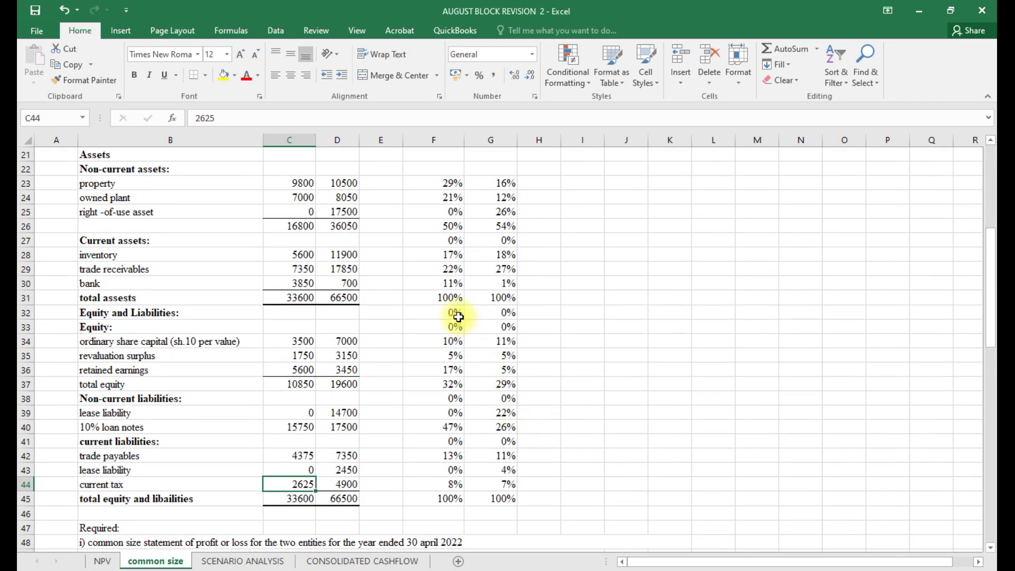
pyautogui.click(449, 295)
pyautogui.moveTo(449, 295); pyautogui.dragTo(499, 297)
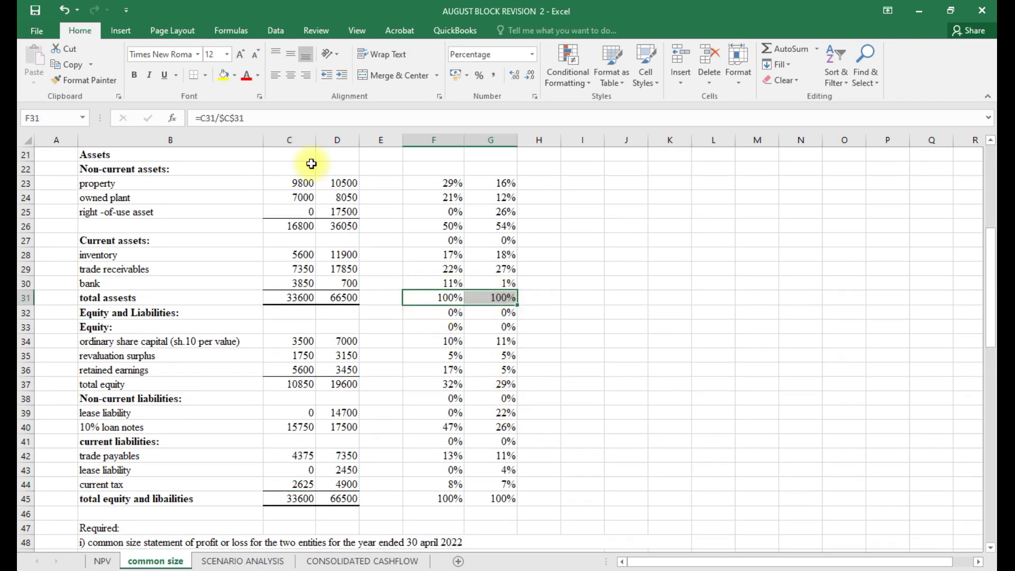
pyautogui.click(206, 76)
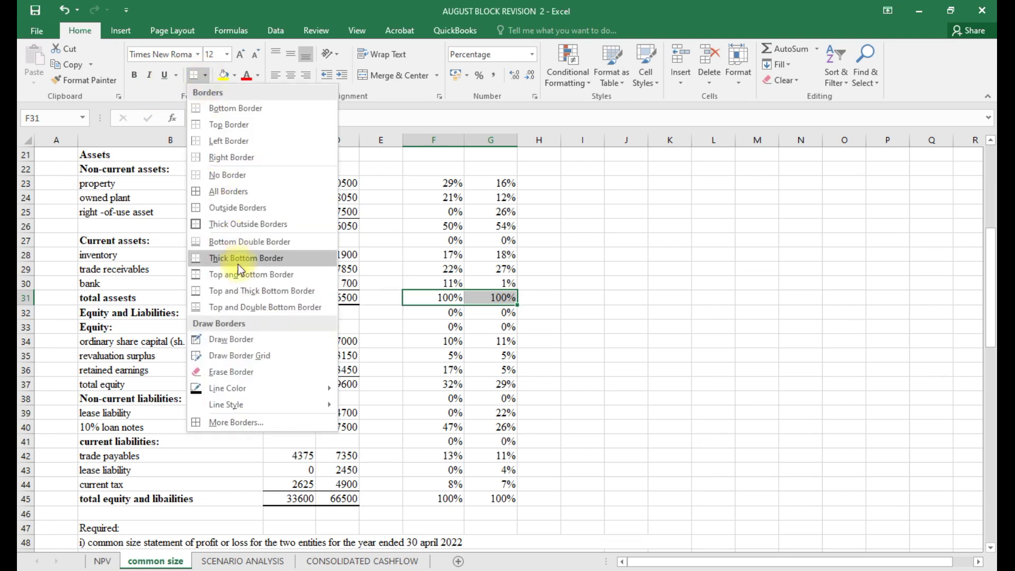
pyautogui.click(247, 296)
# Apply the same top and thick bottom border to F45:G45, total equity and liabilities, and F16:G16, profit for the year.
pyautogui.moveTo(433, 498); pyautogui.dragTo(507, 497)
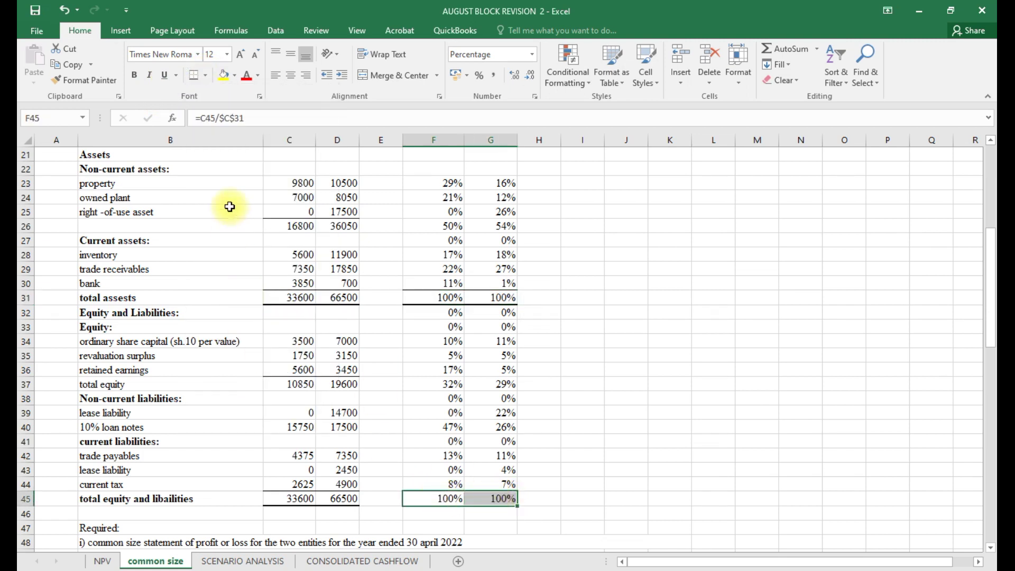
pyautogui.click(192, 78)
pyautogui.click(573, 441)
pyautogui.scroll(4, 574, 444)
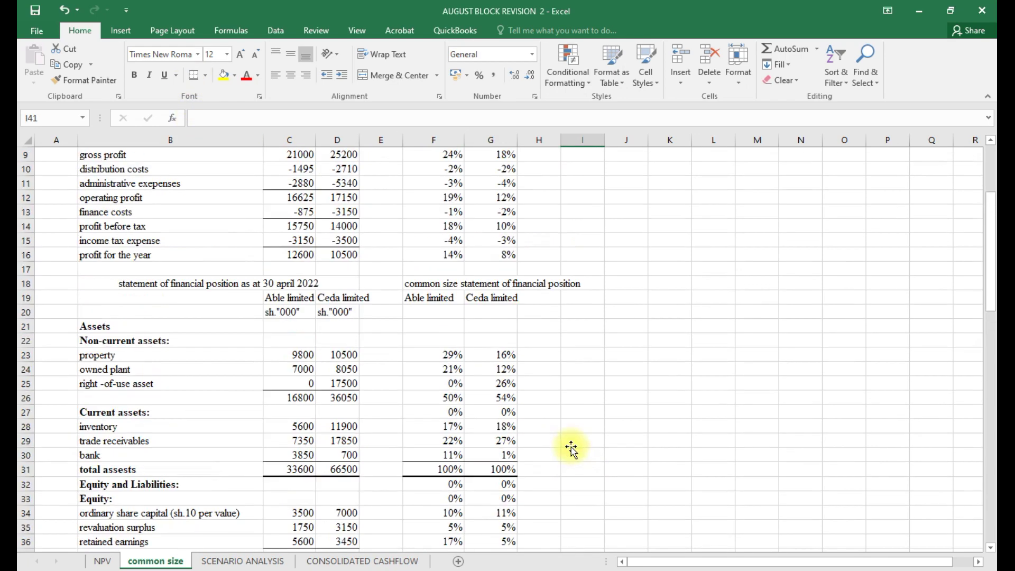
pyautogui.moveTo(434, 255); pyautogui.dragTo(505, 254)
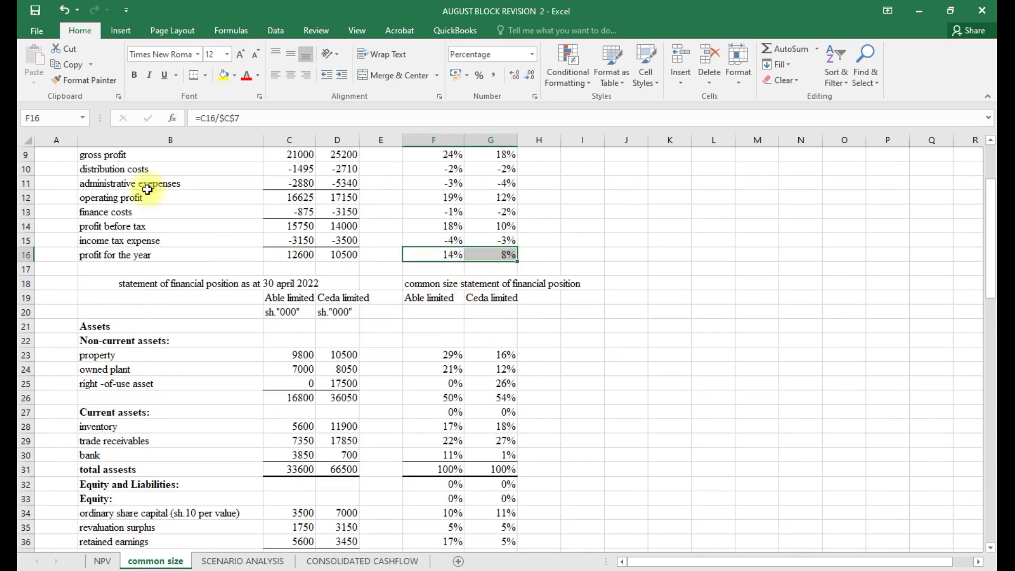
pyautogui.click(193, 77)
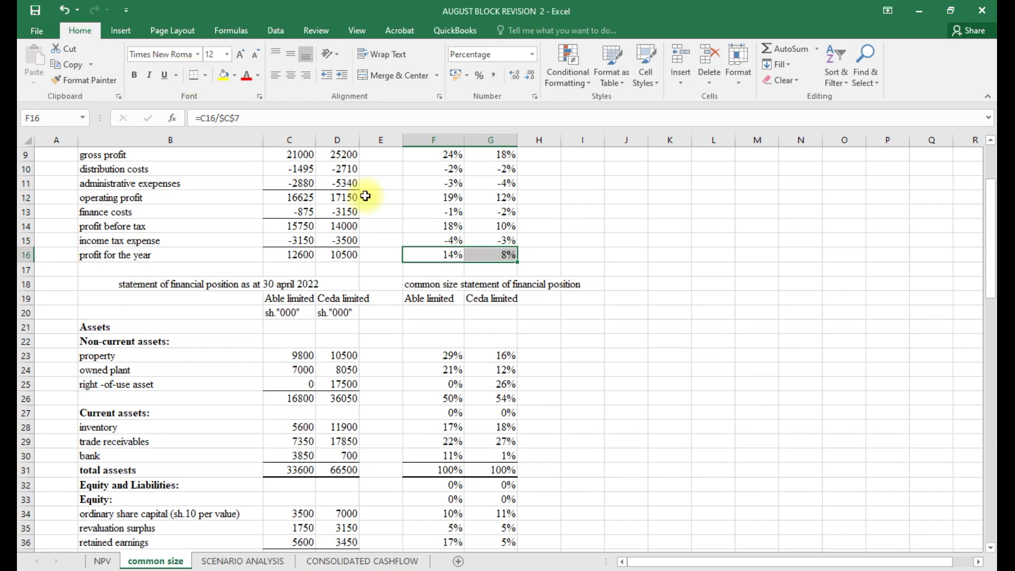
pyautogui.click(589, 326)
# Bold the Able limited and Ceda limited headings in F19 and G19 of the common size statement of financial position.
pyautogui.scroll(-2, 667, 450)
pyautogui.scroll(5, 668, 452)
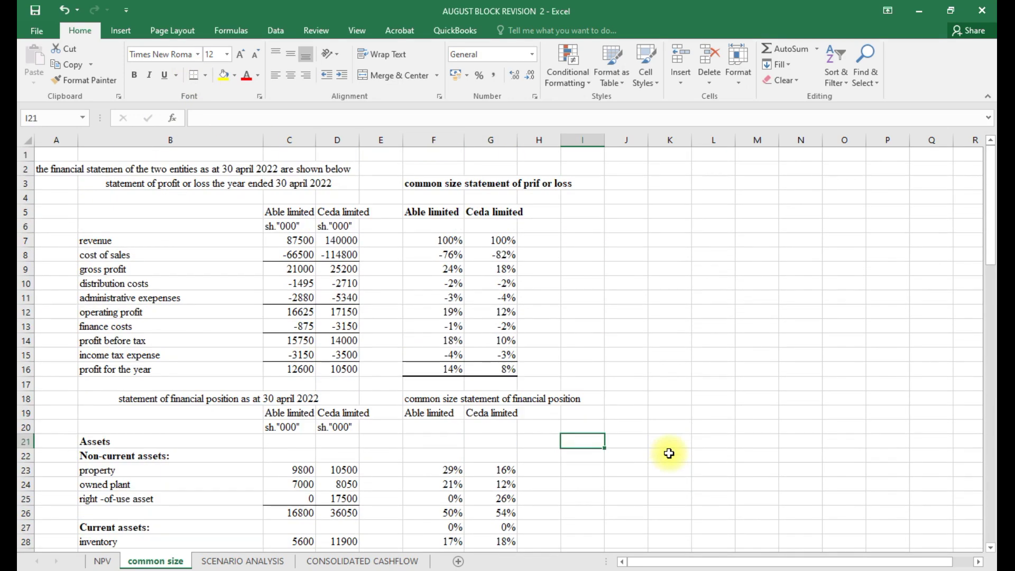
pyautogui.click(443, 413)
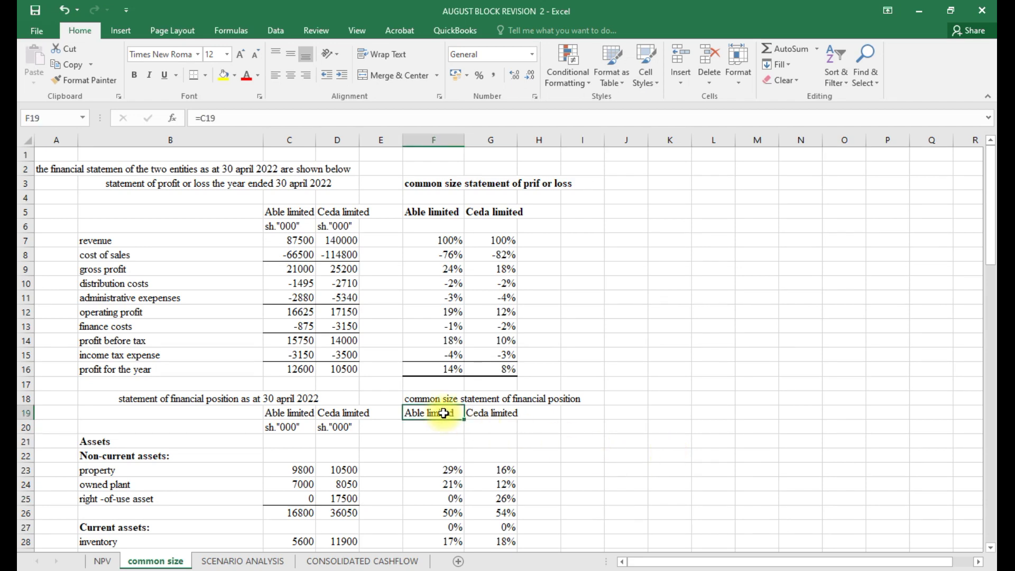
pyautogui.hotkey('ctrl', 'b')
pyautogui.click(477, 413)
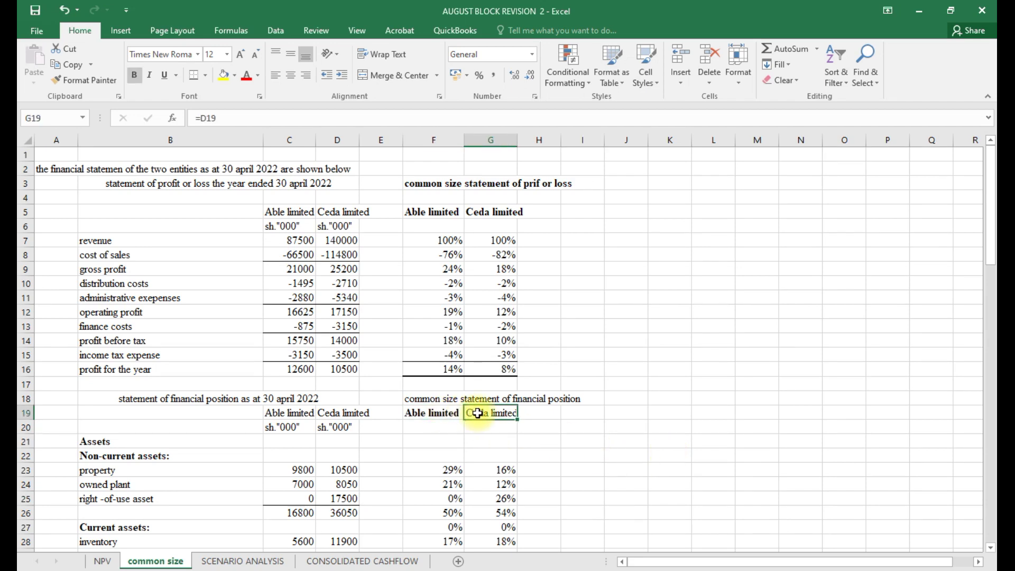
pyautogui.hotkey('ctrl', 'b')
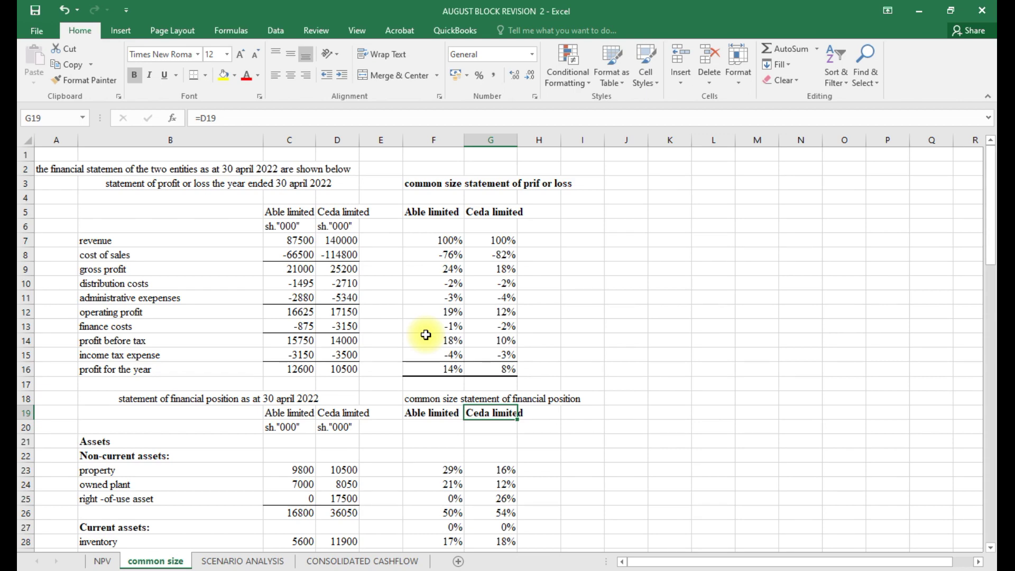
# Clear the common size formulas in F27 and G27 on the Current assets heading row.
pyautogui.scroll(-2, 438, 370)
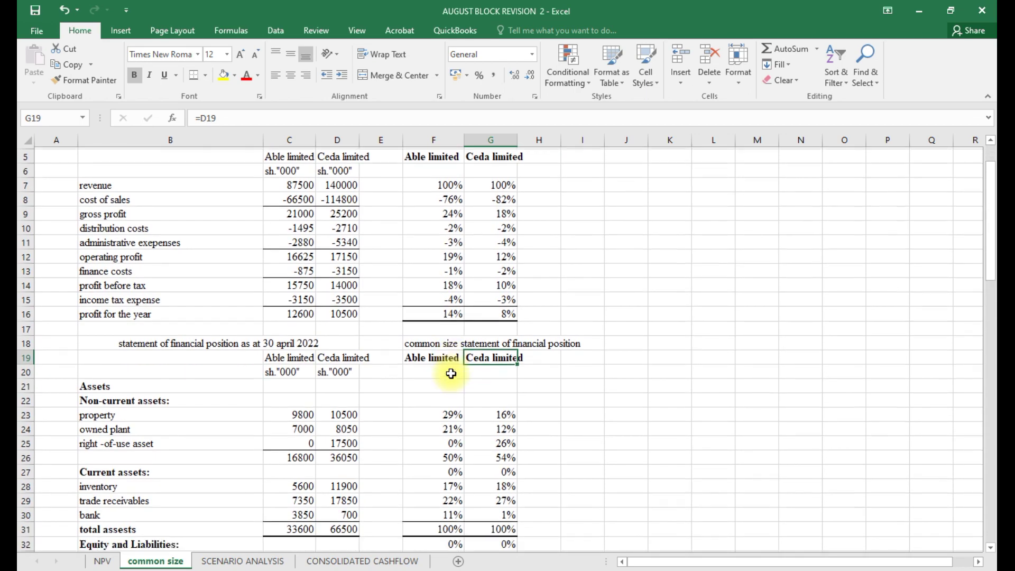
pyautogui.scroll(-2, 451, 373)
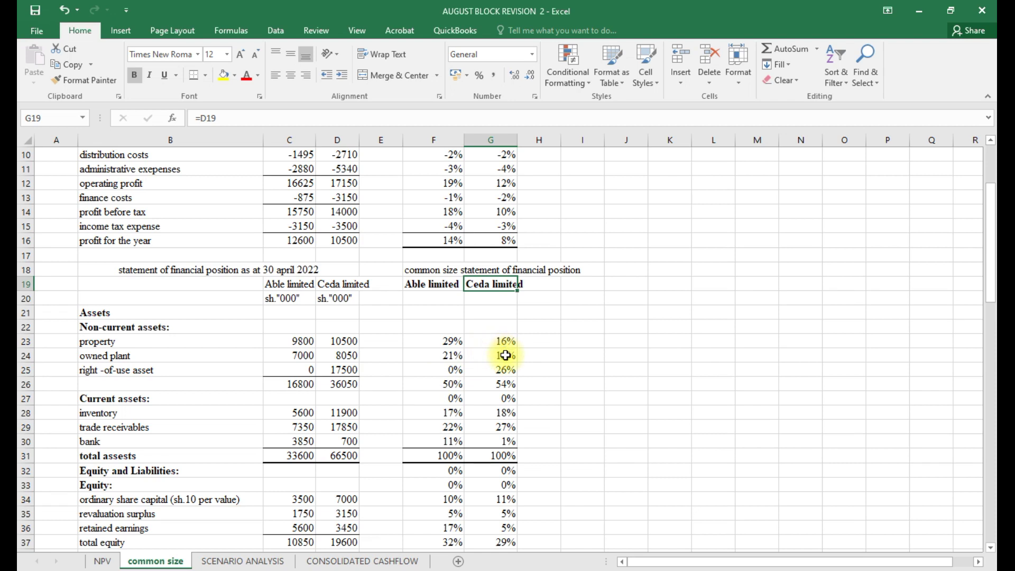
pyautogui.scroll(-2, 506, 355)
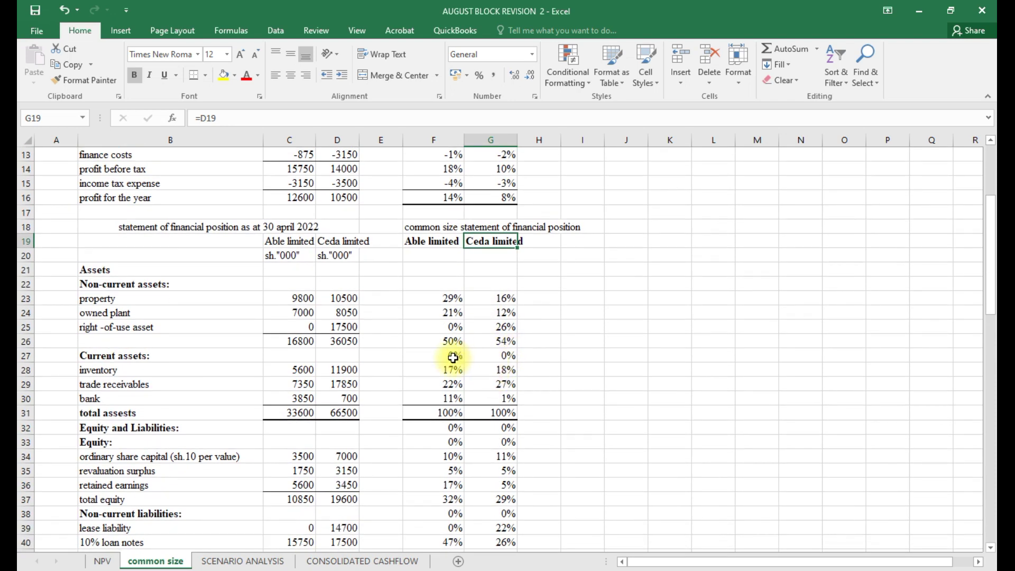
pyautogui.click(453, 358)
pyautogui.doubleClick(453, 358)
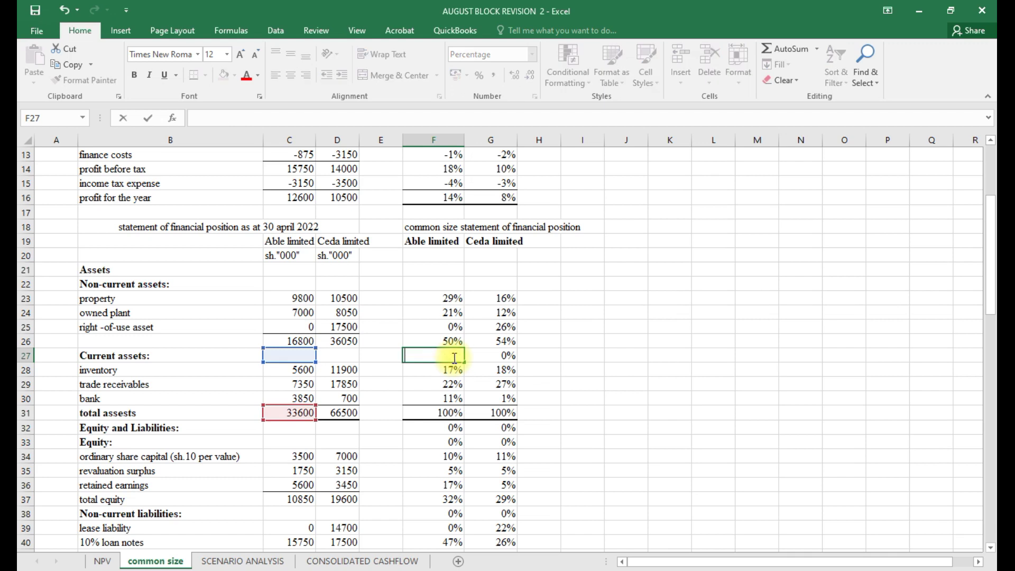
pyautogui.click(500, 357)
pyautogui.doubleClick(500, 358)
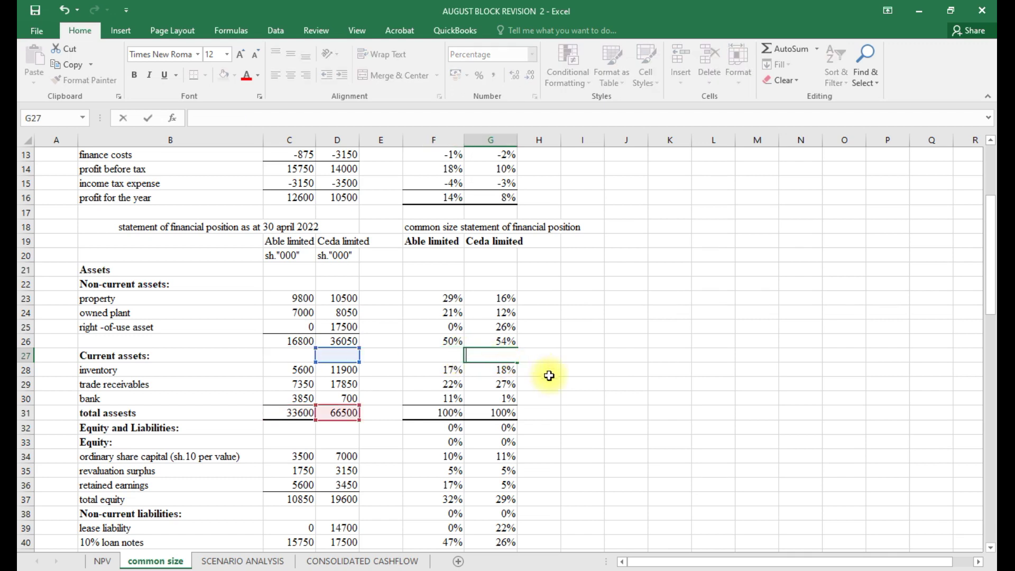
pyautogui.click(579, 383)
# Clear the common size formulas in F32:G33 on the Equity and Liabilities and Equity heading rows.
pyautogui.scroll(-1, 542, 469)
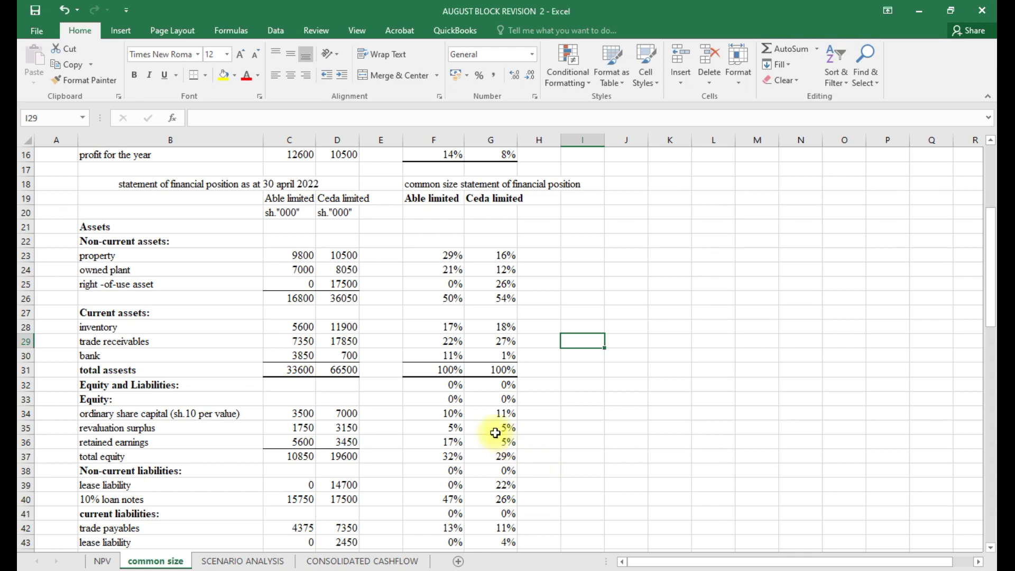
pyautogui.click(457, 398)
pyautogui.doubleClick(456, 384)
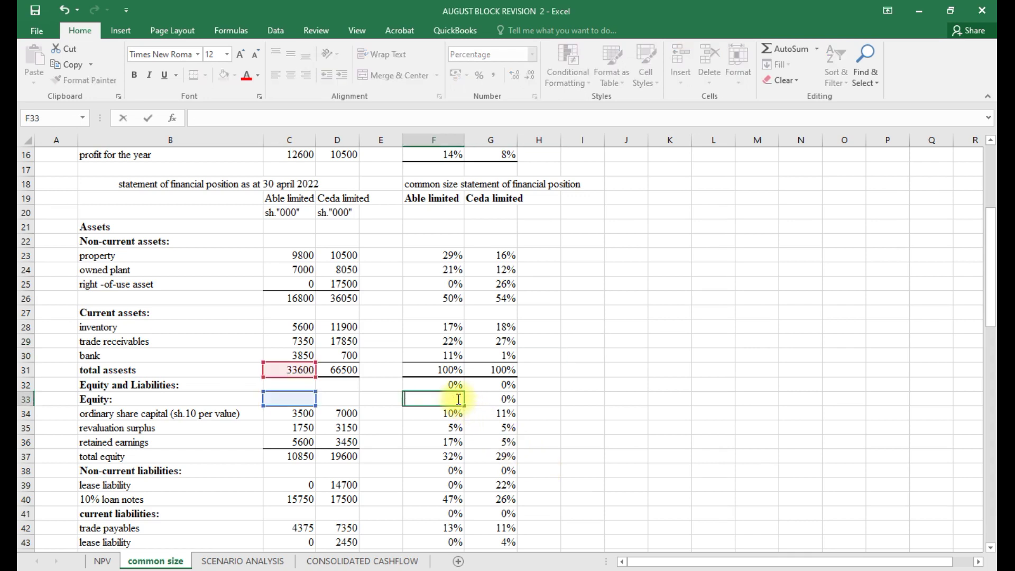
pyautogui.click(508, 386)
pyautogui.doubleClick(508, 386)
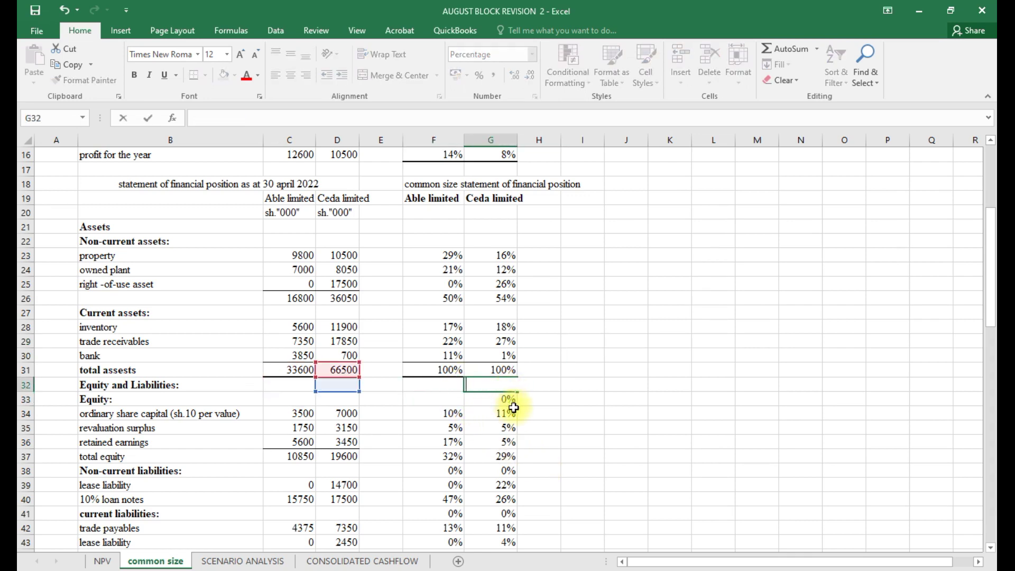
pyautogui.doubleClick(508, 400)
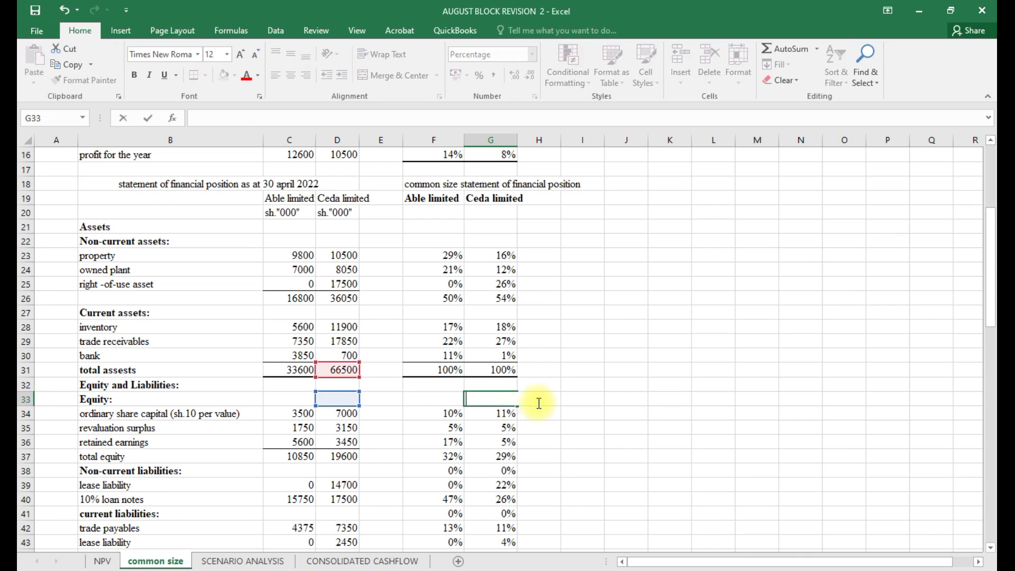
pyautogui.click(575, 444)
# Add a top border to the common size total equity percentages in F37:G37.
pyautogui.scroll(-1, 550, 462)
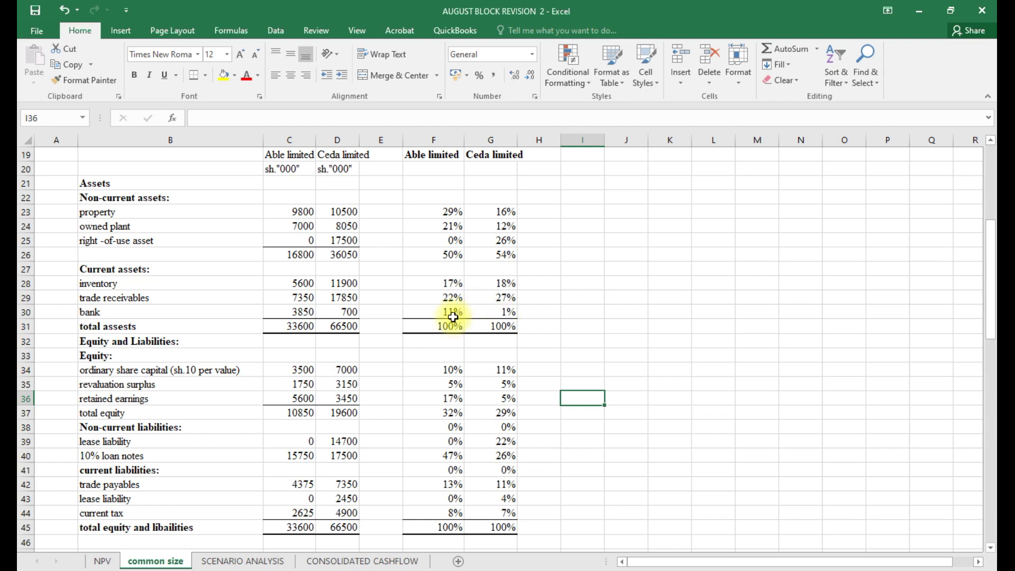
pyautogui.scroll(-1, 452, 317)
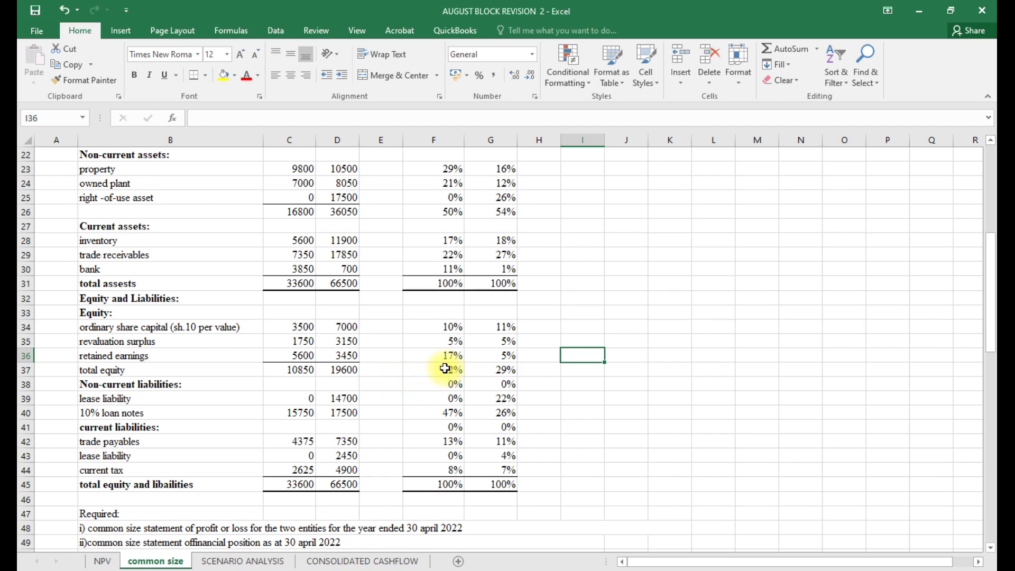
pyautogui.moveTo(445, 368); pyautogui.dragTo(503, 369)
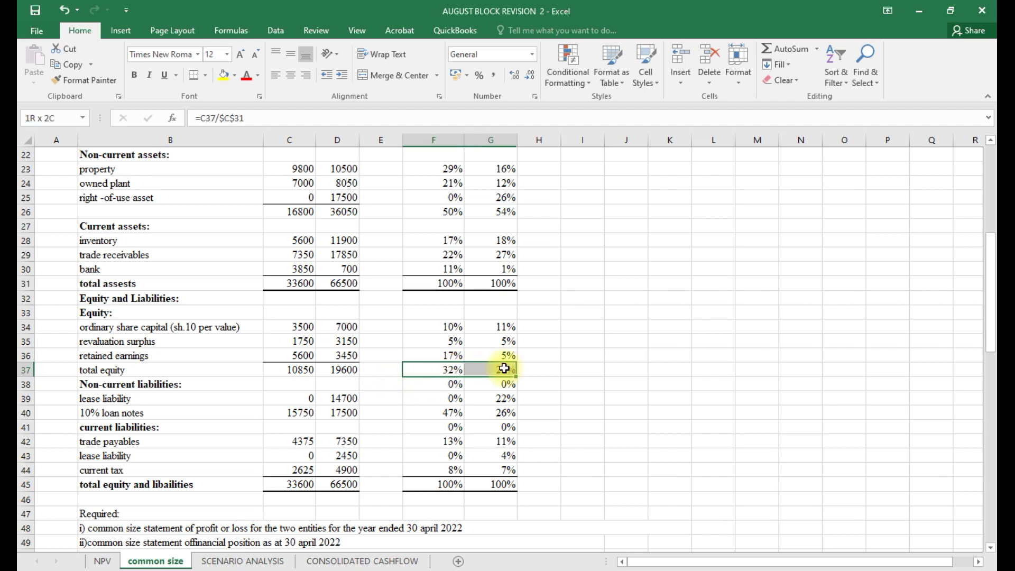
pyautogui.click(207, 78)
pyautogui.click(233, 129)
pyautogui.click(577, 326)
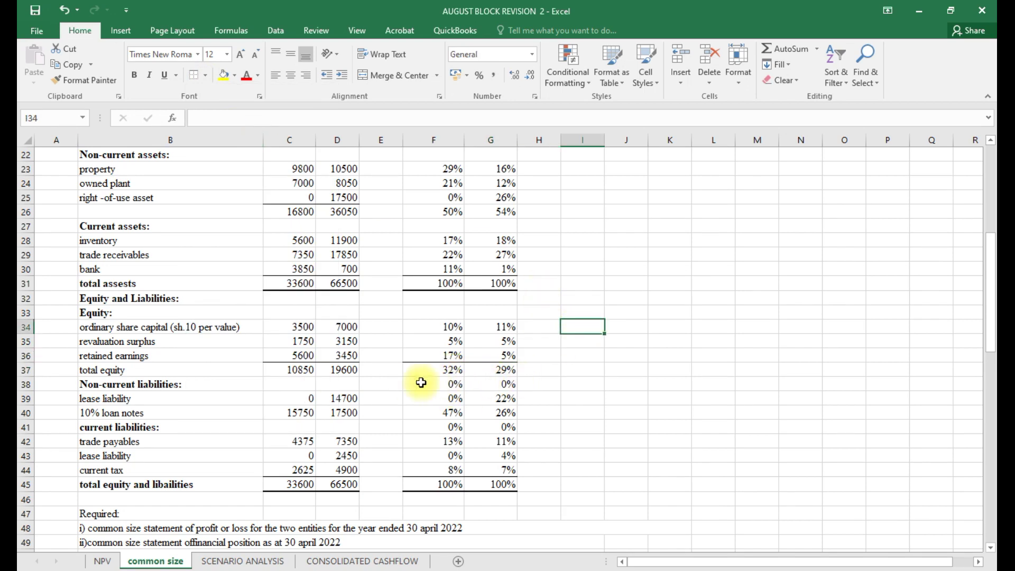
# Clear the common size formulas in F38 and G38 on the Non-current liabilities heading row.
pyautogui.click(450, 383)
pyautogui.doubleClick(450, 383)
pyautogui.doubleClick(502, 386)
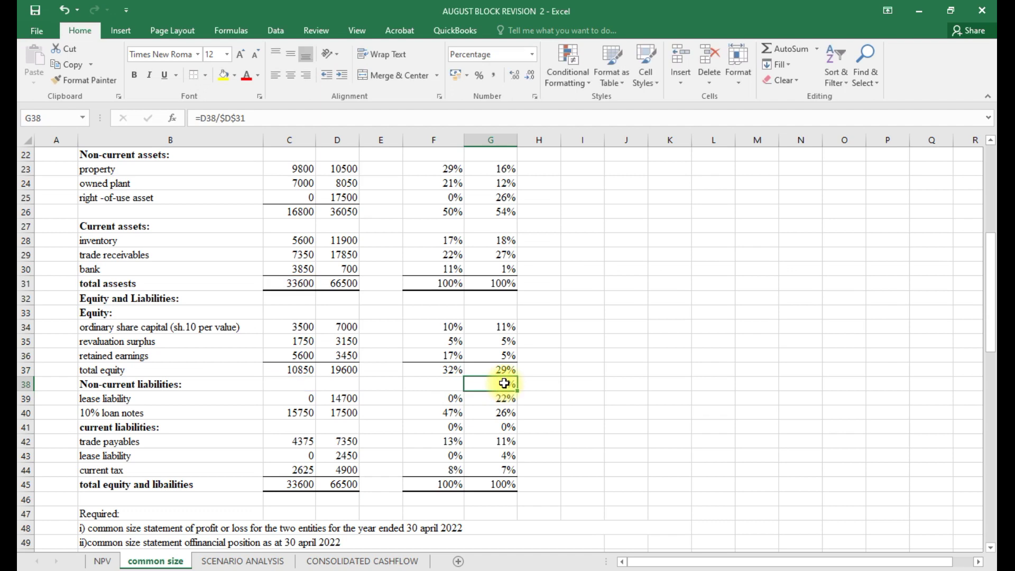
pyautogui.moveTo(559, 415); pyautogui.dragTo(571, 414)
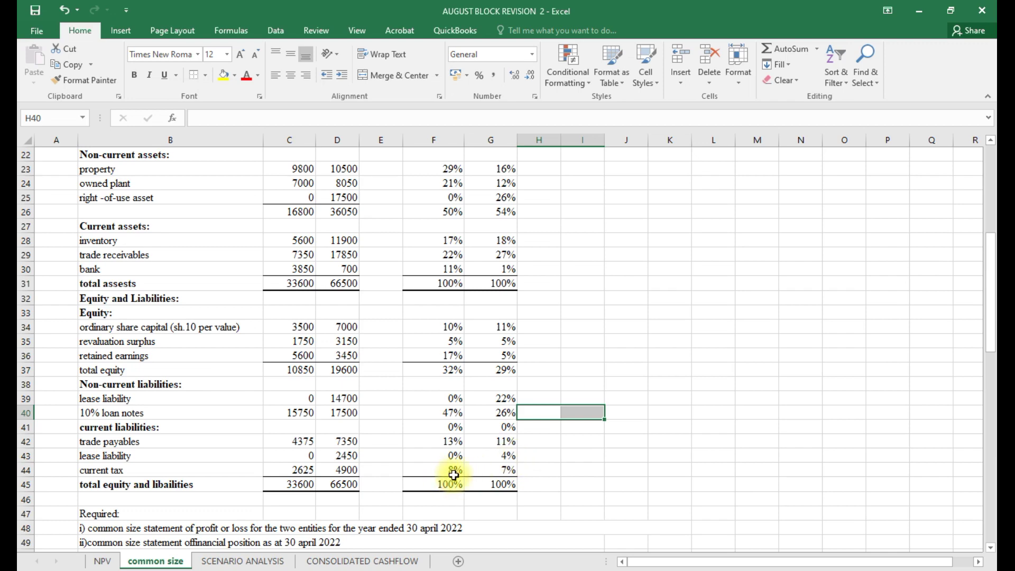
pyautogui.scroll(-1, 521, 488)
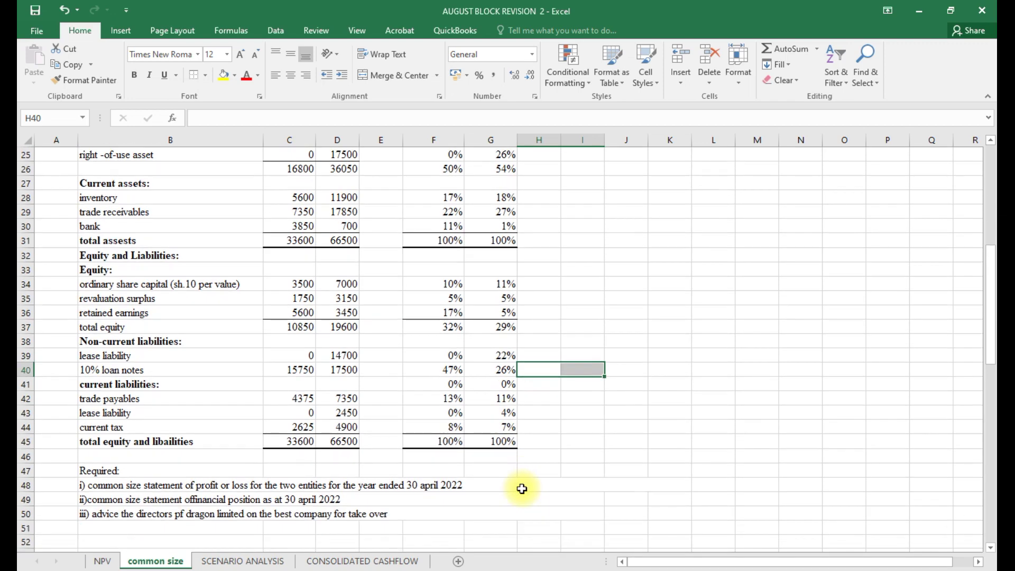
pyautogui.scroll(3, 521, 488)
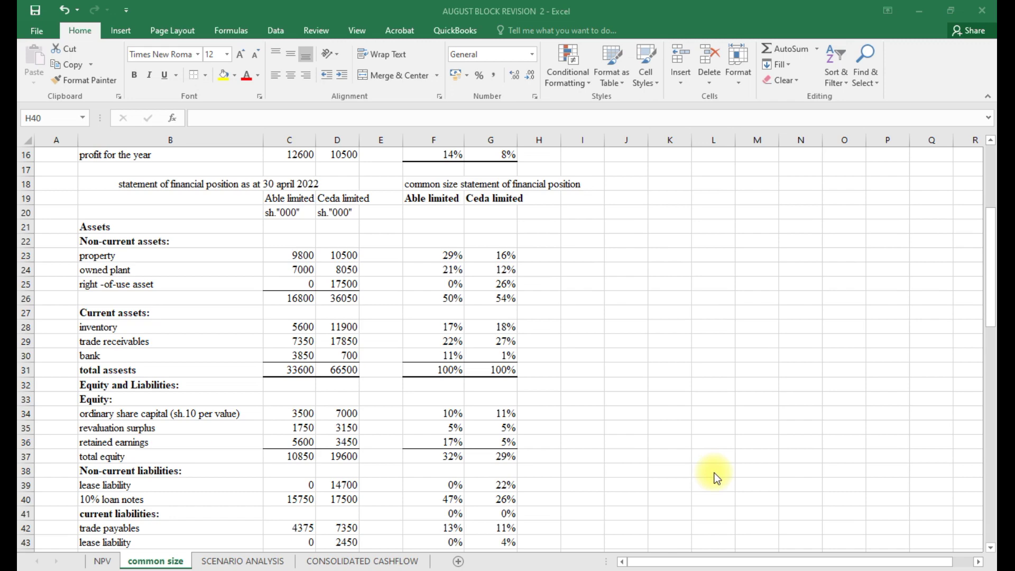
# Correct the misspelled word in the F3 heading so it reads "common size statement of profit or loss".
pyautogui.scroll(5, 691, 476)
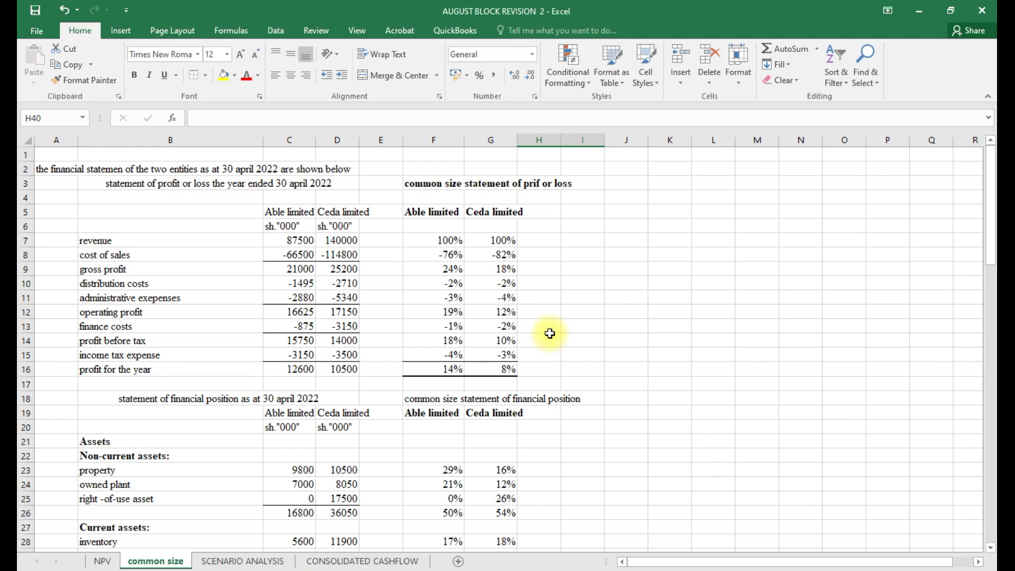
pyautogui.doubleClick(412, 184)
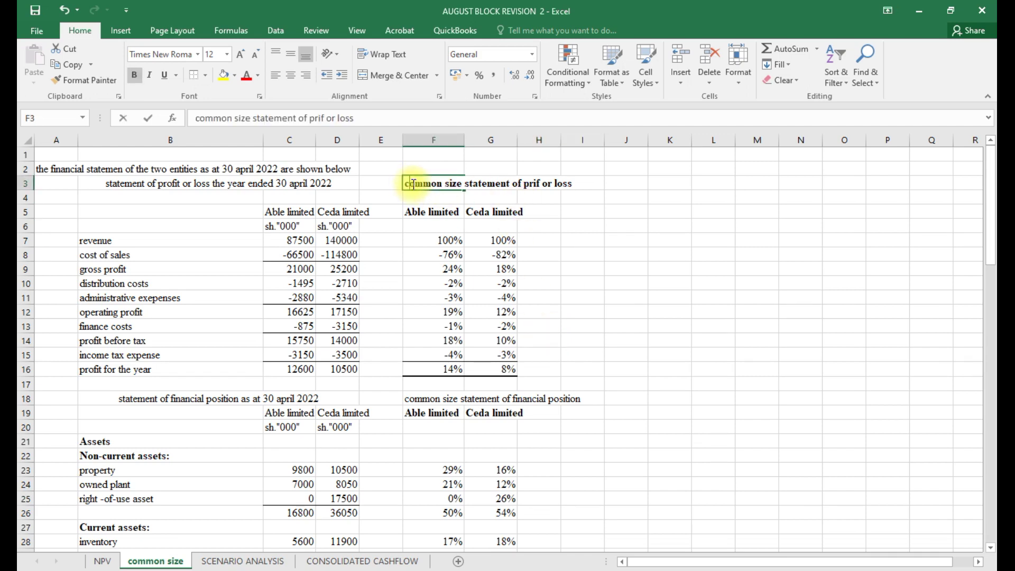
pyautogui.press('Right')
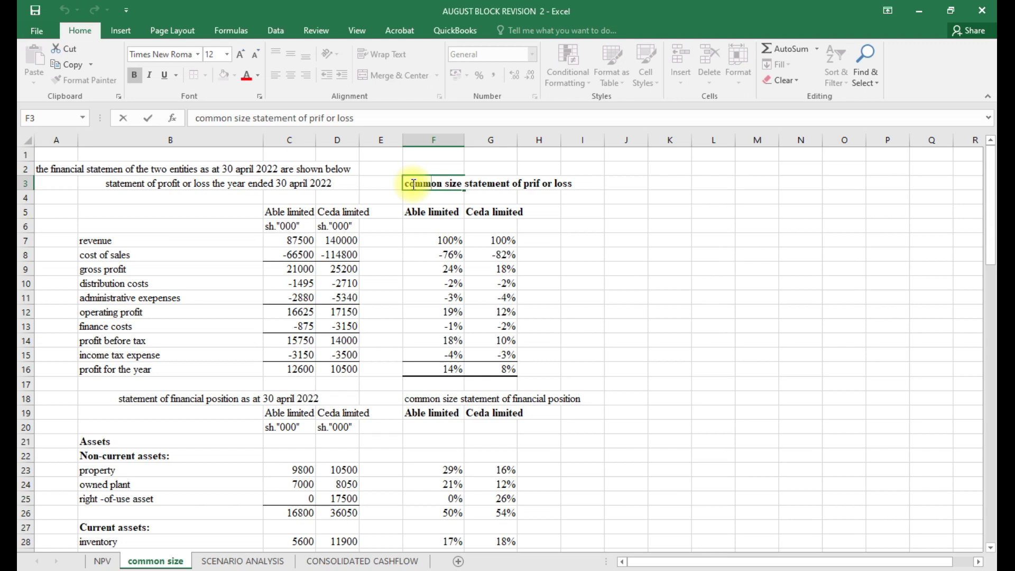
pyautogui.press('Right')
pyautogui.press('Right')
pyautogui.press('Right')
pyautogui.press('Right')
pyautogui.press('Right')
pyautogui.press('Right')
pyautogui.press('Right')
pyautogui.press('Right')
pyautogui.press('Right')
pyautogui.press('Right')
pyautogui.press('Right')
pyautogui.press('BackSpace')
pyautogui.press('BackSpace')
pyautogui.write('ofit')
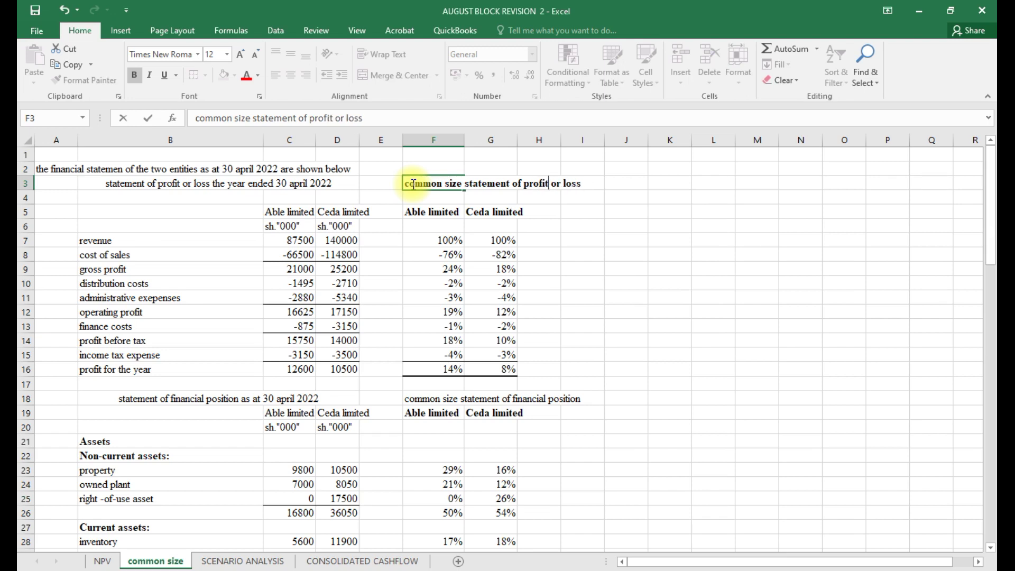
pyautogui.click(539, 240)
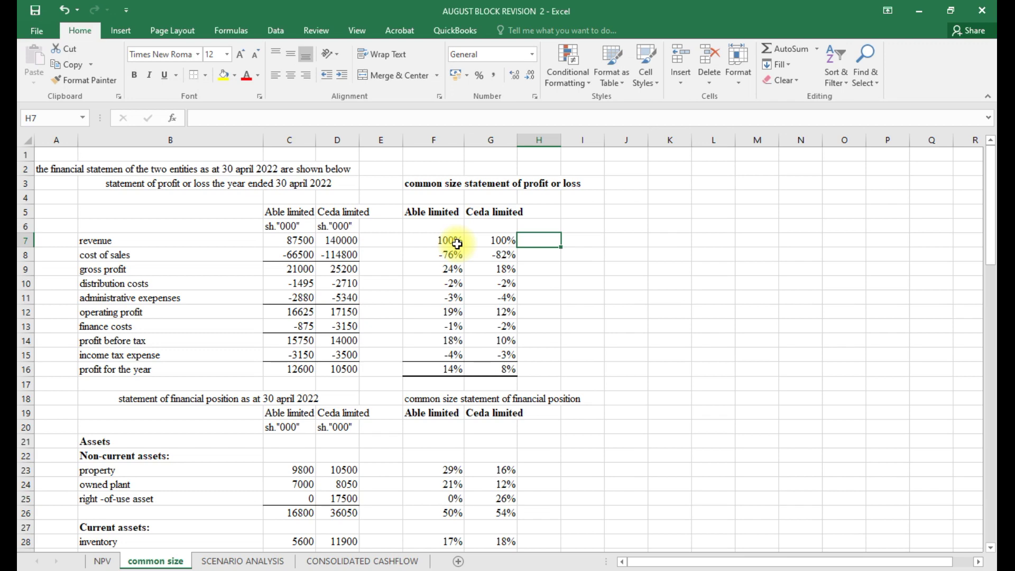
# Review the common size percentages of Able limited and Ceda limited in both statements, down to the requirements listed below them.
pyautogui.scroll(-3, 457, 243)
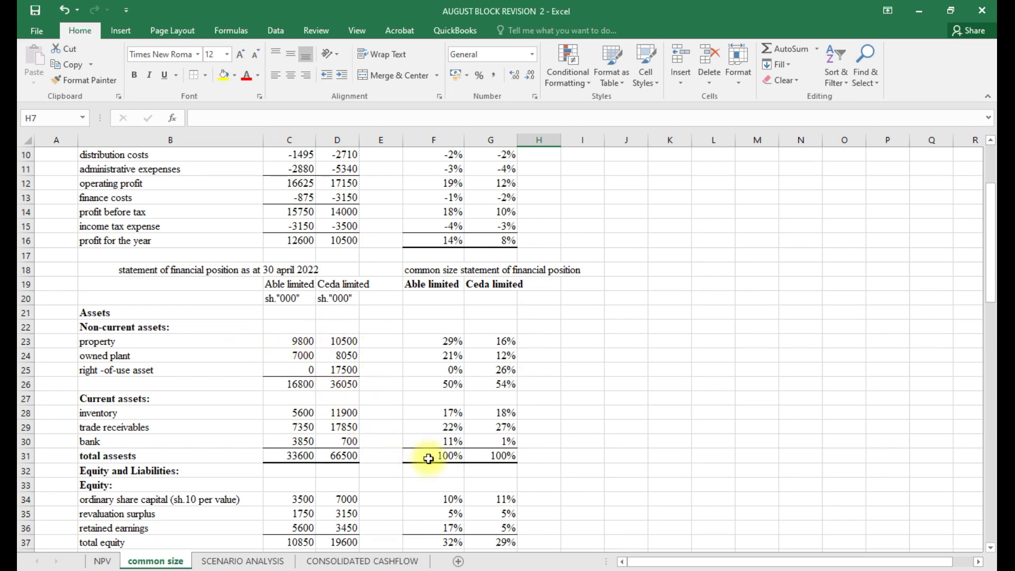
pyautogui.scroll(-5, 422, 461)
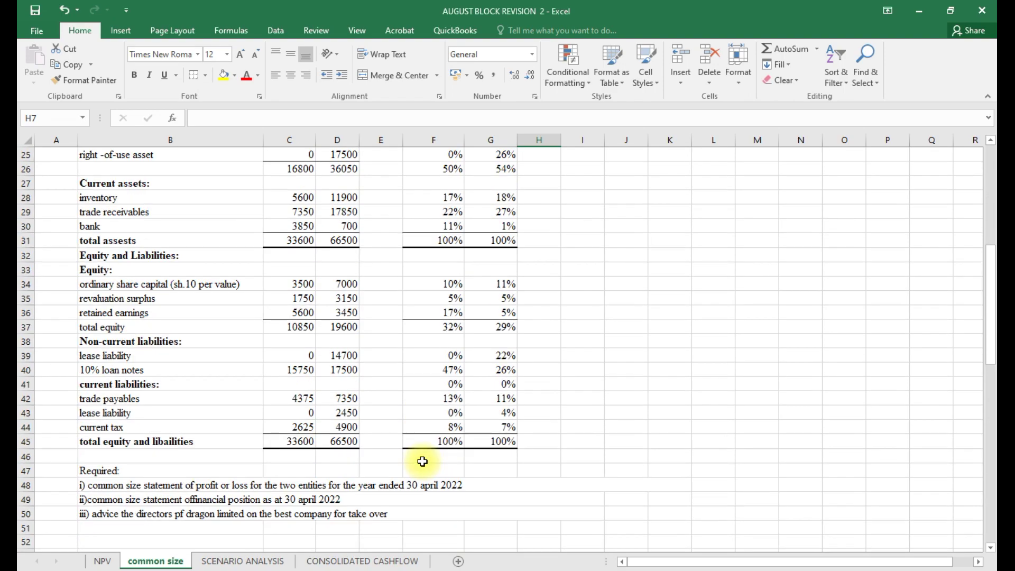
pyautogui.scroll(8, 422, 461)
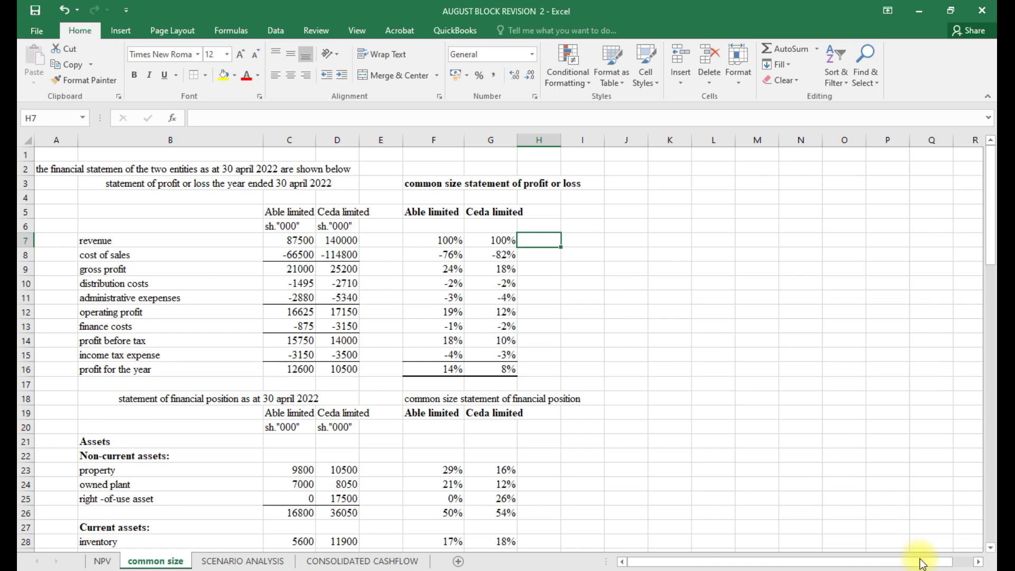
pyautogui.scroll(-3, 505, 439)
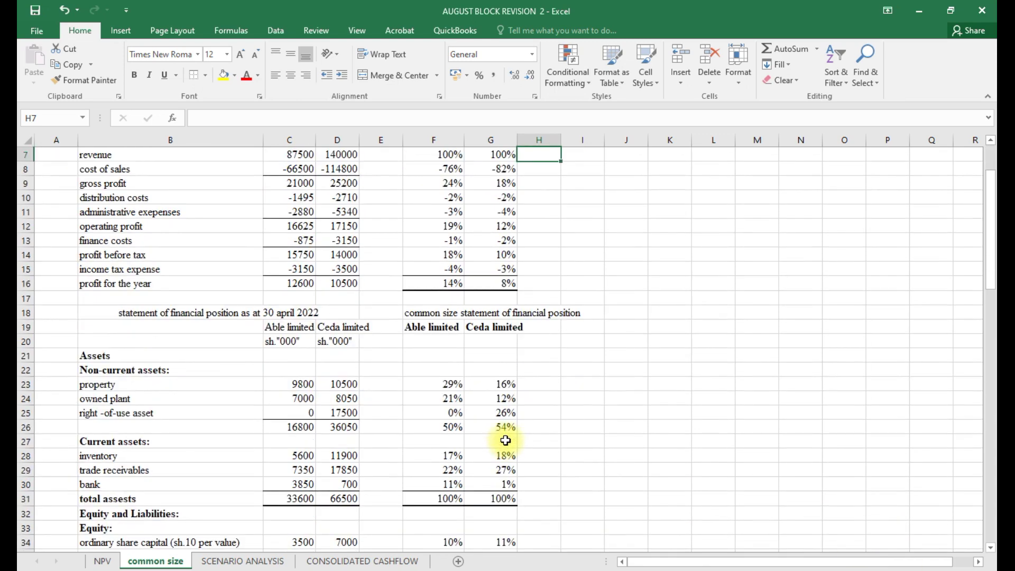
pyautogui.scroll(-3, 505, 440)
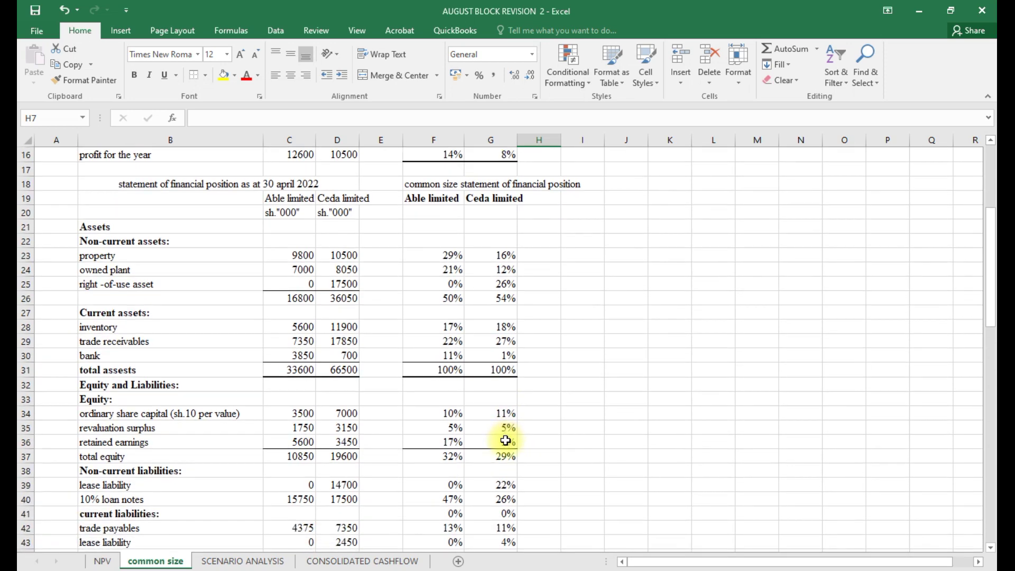
pyautogui.scroll(-2, 505, 440)
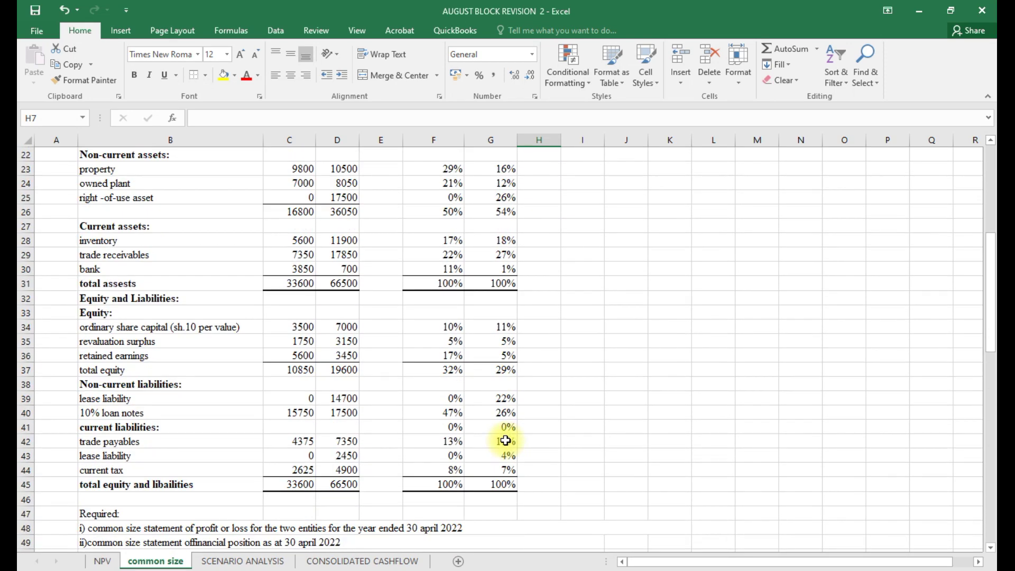
pyautogui.scroll(-1, 506, 439)
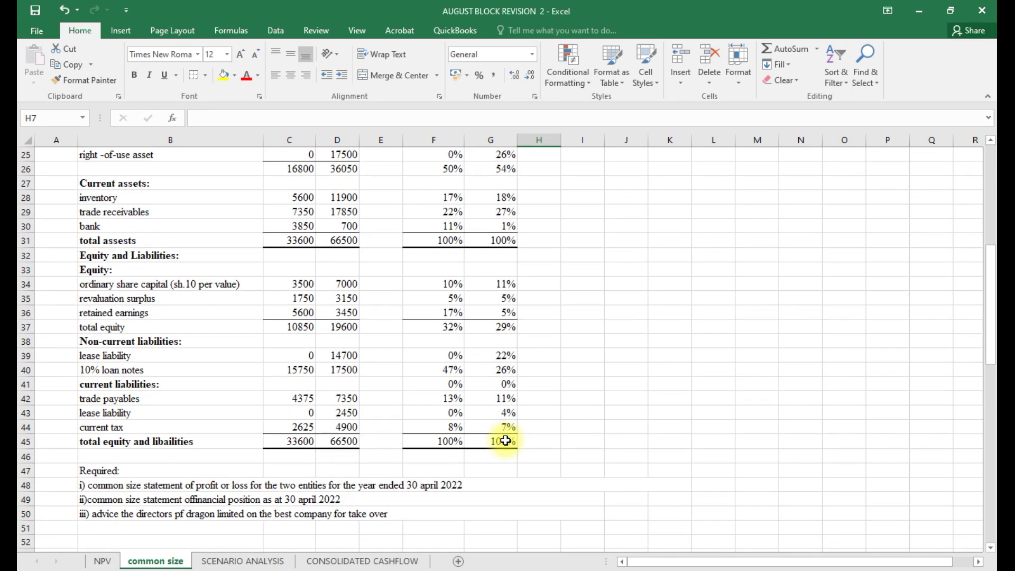